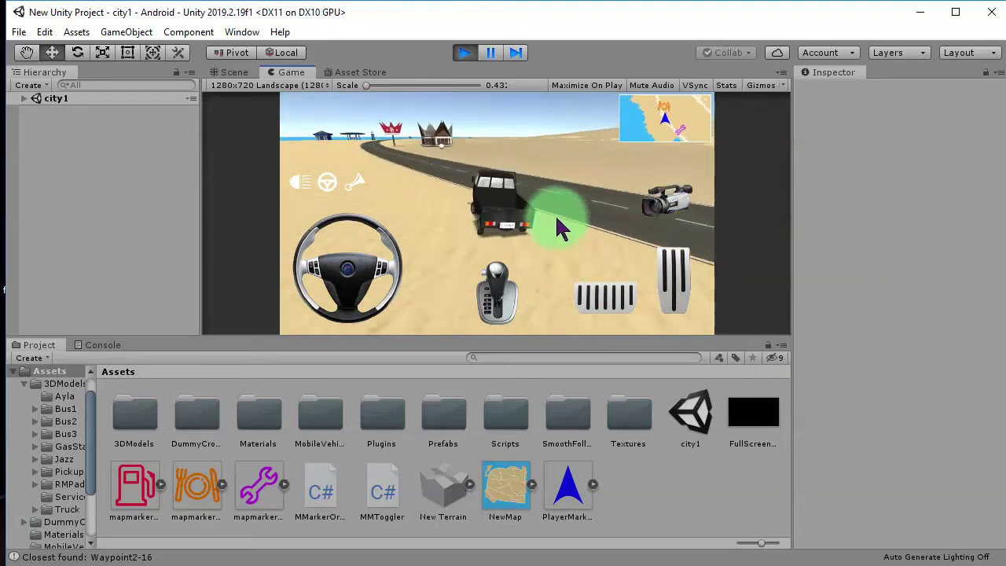
Stop Play mode and pick out CoinTexture and 3D Coin.FBX in the Golden Coin folder.
{"action": "left_click", "coordinate": [465, 52]}
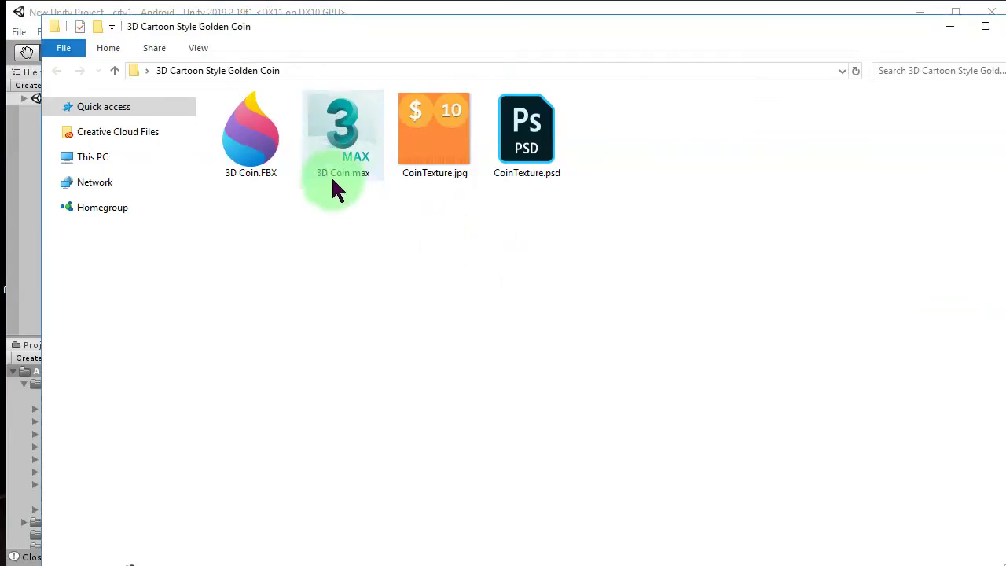
{"action": "left_click", "coordinate": [442, 167]}
{"action": "left_click", "coordinate": [257, 146]}
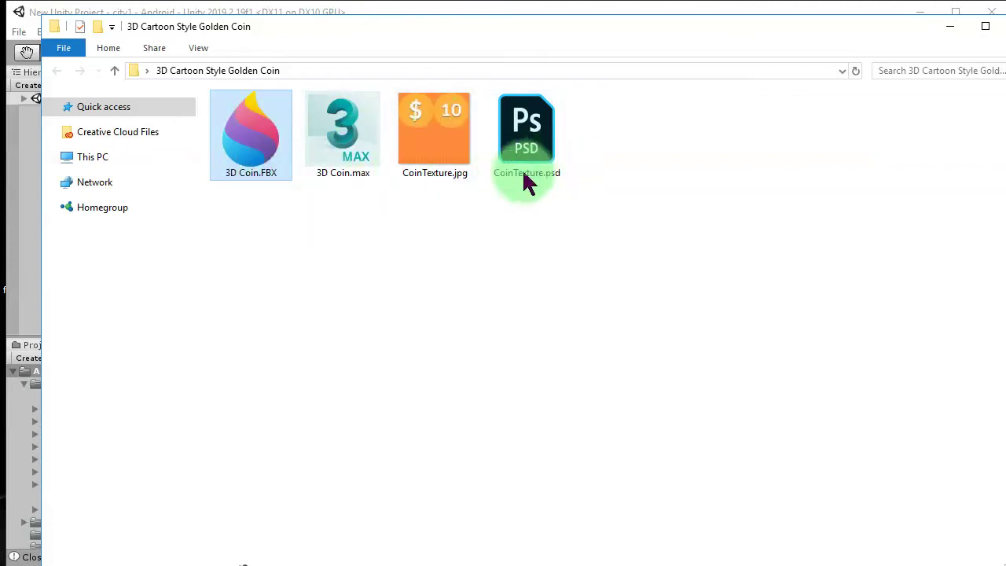
Move Explorer aside, create a folder named TNCoinSystem under Assets, and open it.
{"action": "left_click_drag", "start_coordinate": [569, 43], "coordinate": [760, 328]}
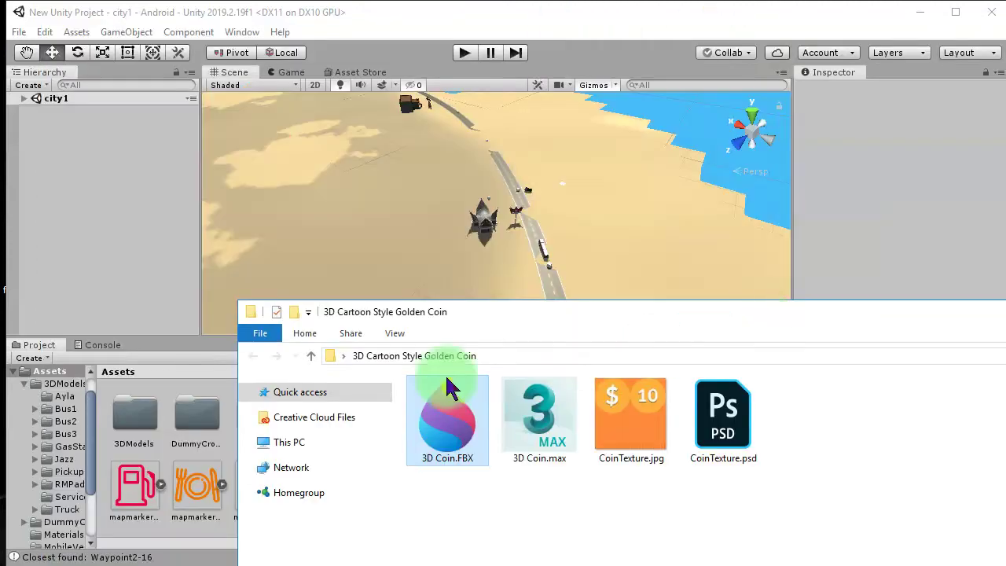
{"action": "left_click", "coordinate": [200, 538]}
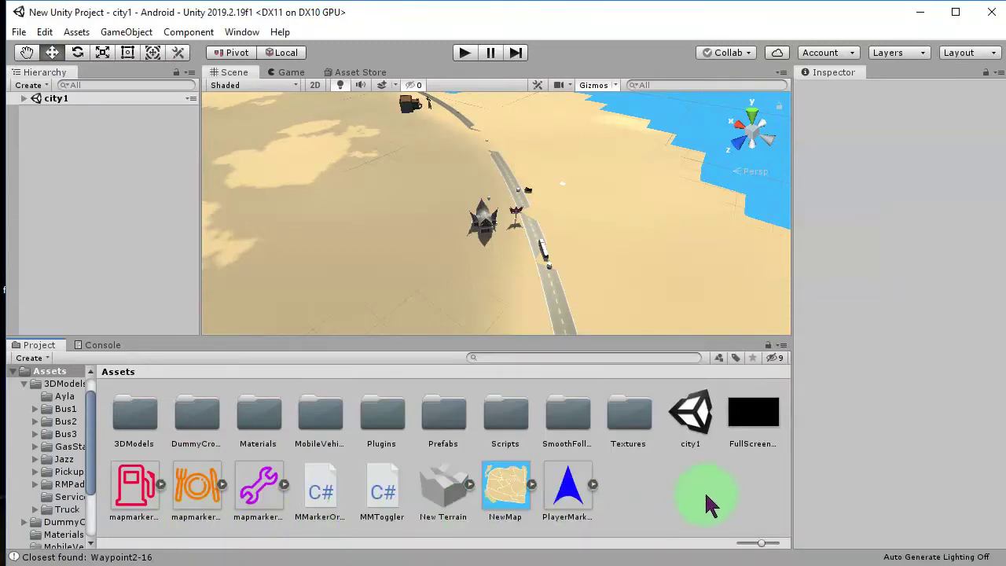
{"action": "left_click", "coordinate": [686, 464]}
{"action": "right_click", "coordinate": [643, 478]}
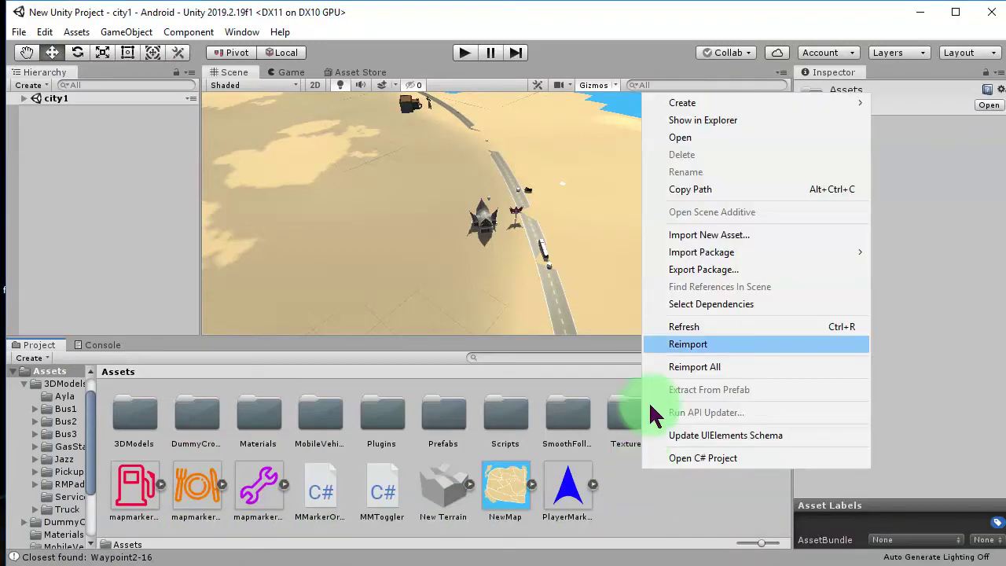
{"action": "mouse_move", "coordinate": [702, 102]}
{"action": "left_click", "coordinate": [926, 101]}
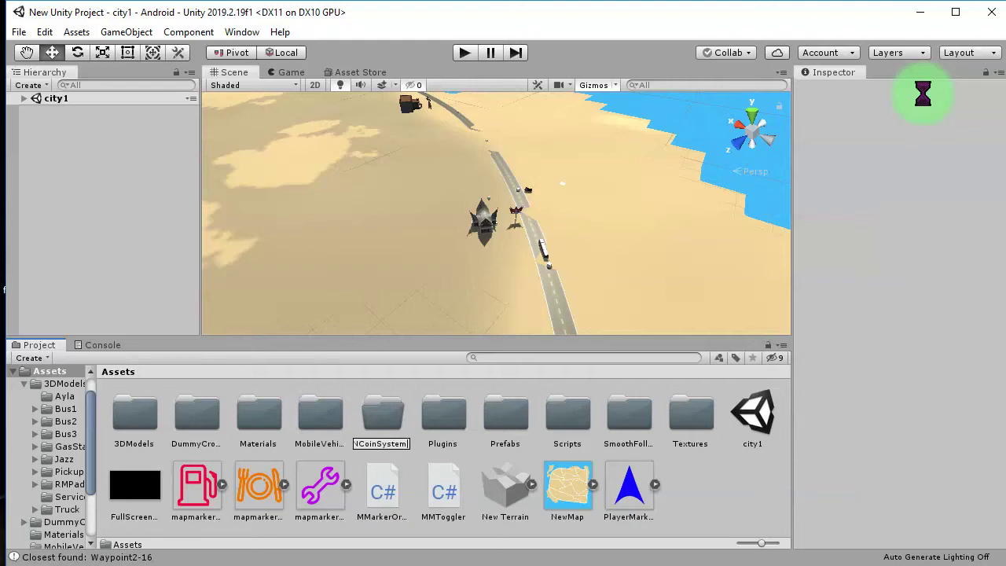
{"action": "left_click", "coordinate": [679, 479]}
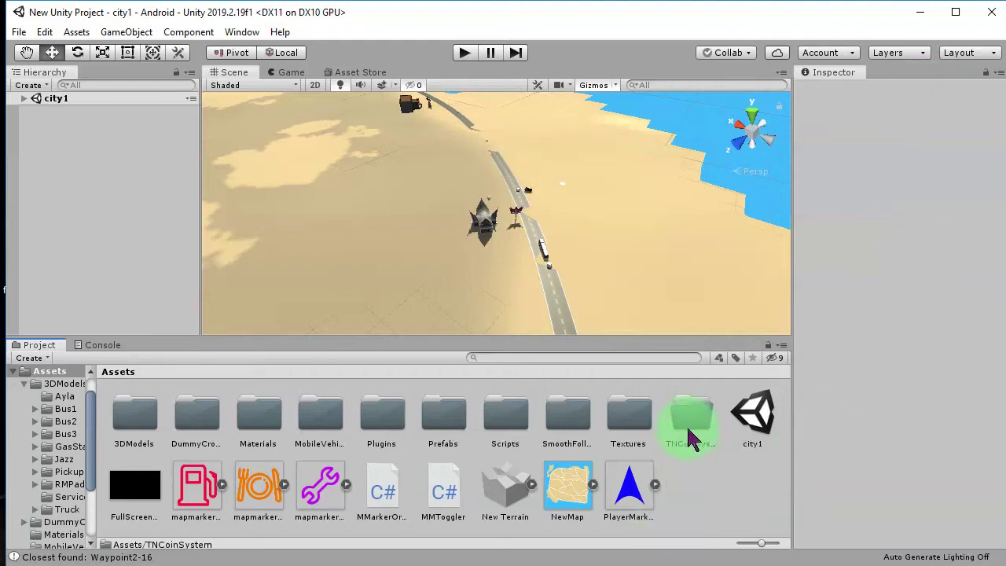
{"action": "left_click", "coordinate": [685, 410]}
{"action": "double_click", "coordinate": [692, 417]}
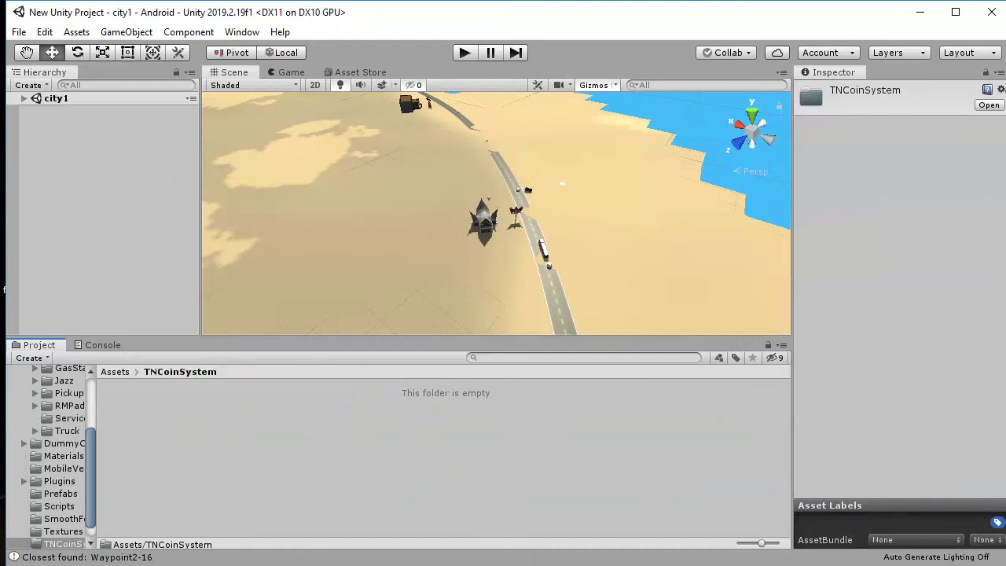
Drag 3D Coin.FBX and CoinTexture.jpg from Explorer into Unity's TNCoinSystem folder.
{"action": "key", "text": "alt+Tab"}
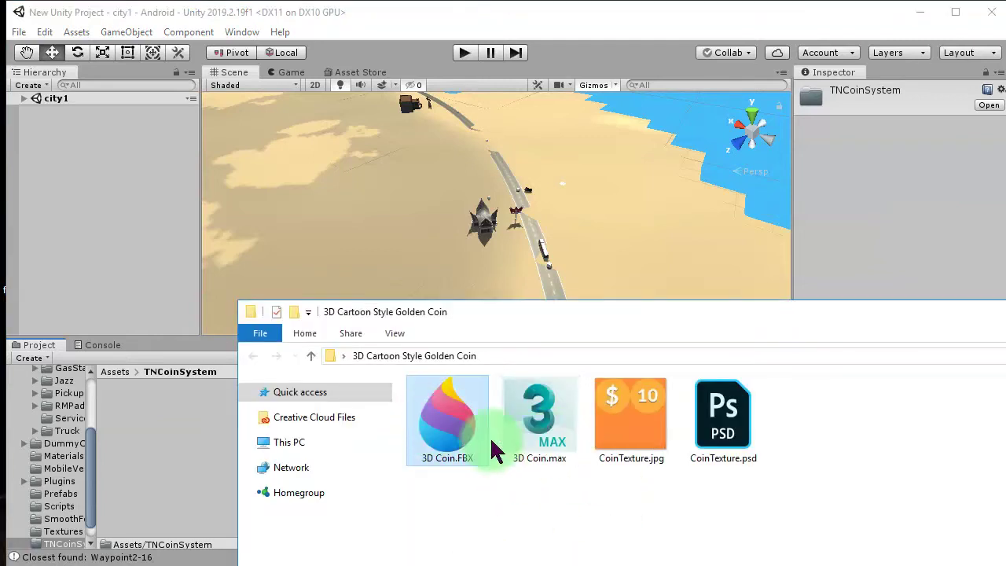
{"action": "left_click", "coordinate": [440, 413]}
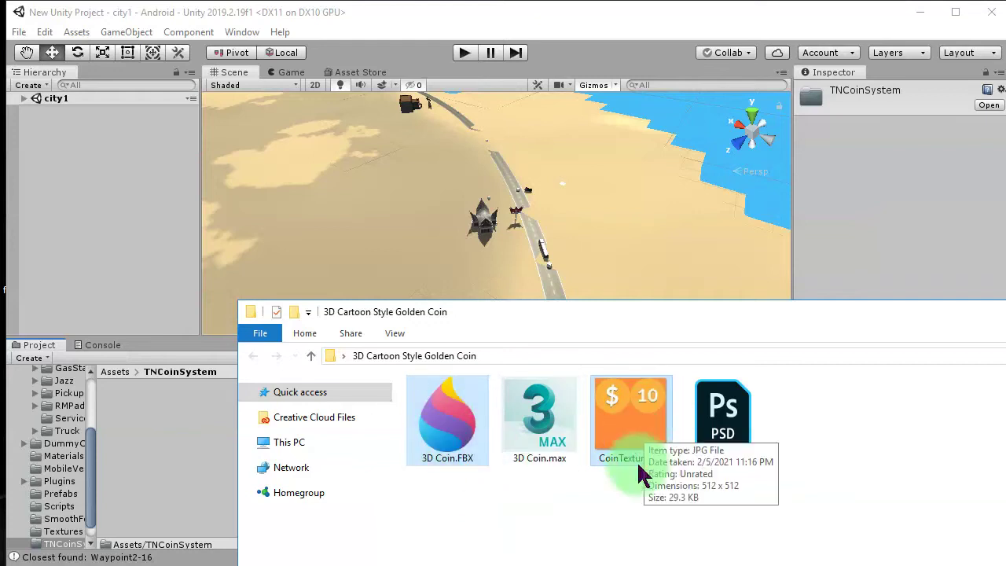
{"action": "left_click", "coordinate": [667, 548]}
{"action": "left_click", "coordinate": [641, 446]}
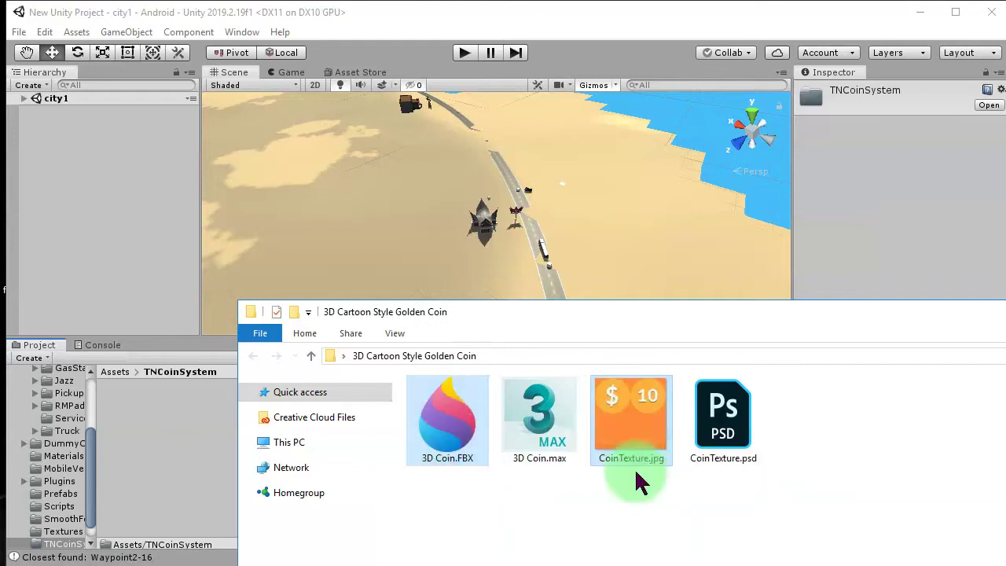
{"action": "left_click", "coordinate": [652, 407]}
{"action": "left_click_drag", "start_coordinate": [628, 471], "coordinate": [206, 431]}
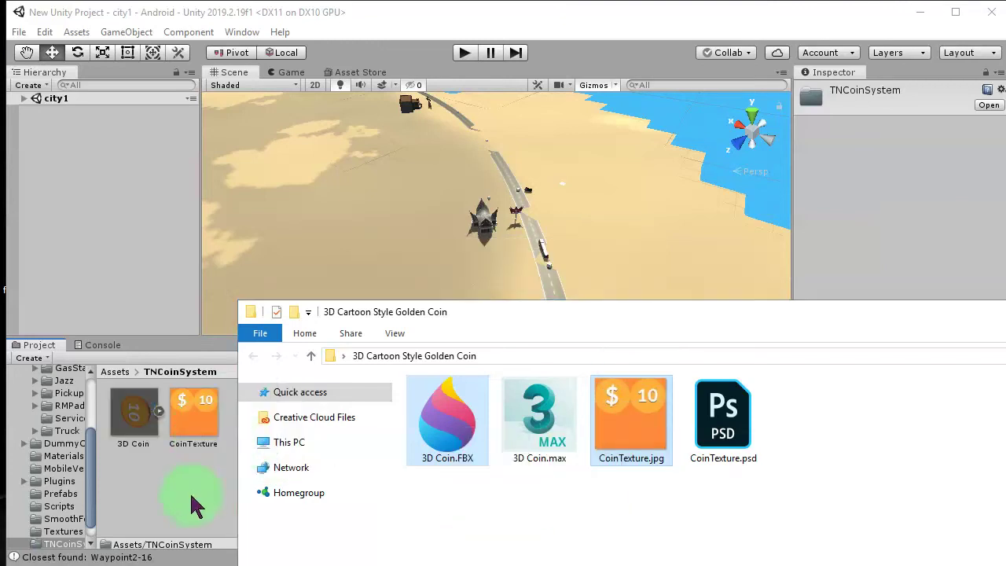
{"action": "left_click", "coordinate": [481, 358]}
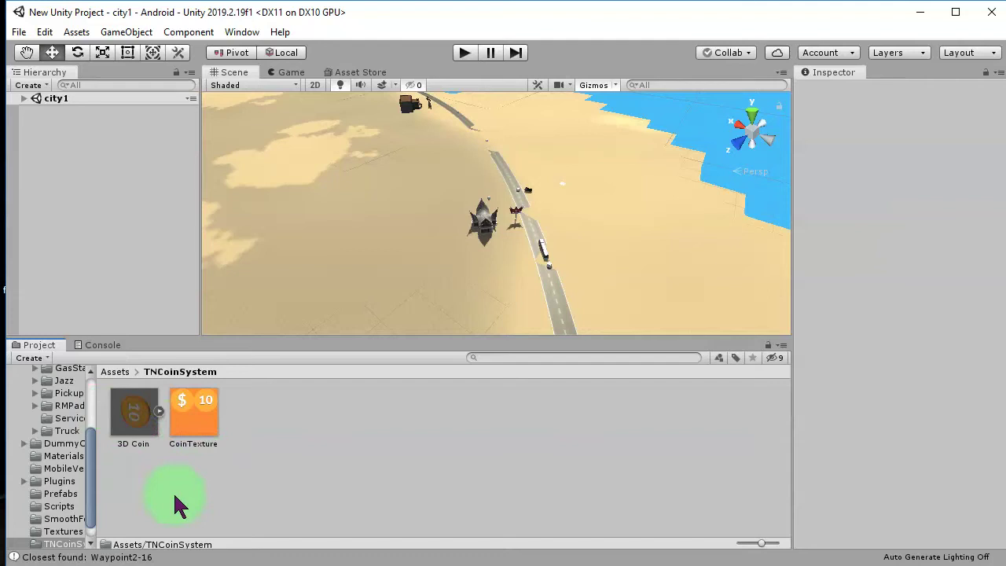
Expand city1 in the Hierarchy and bring the road into the Scene view.
{"action": "left_click", "coordinate": [140, 450]}
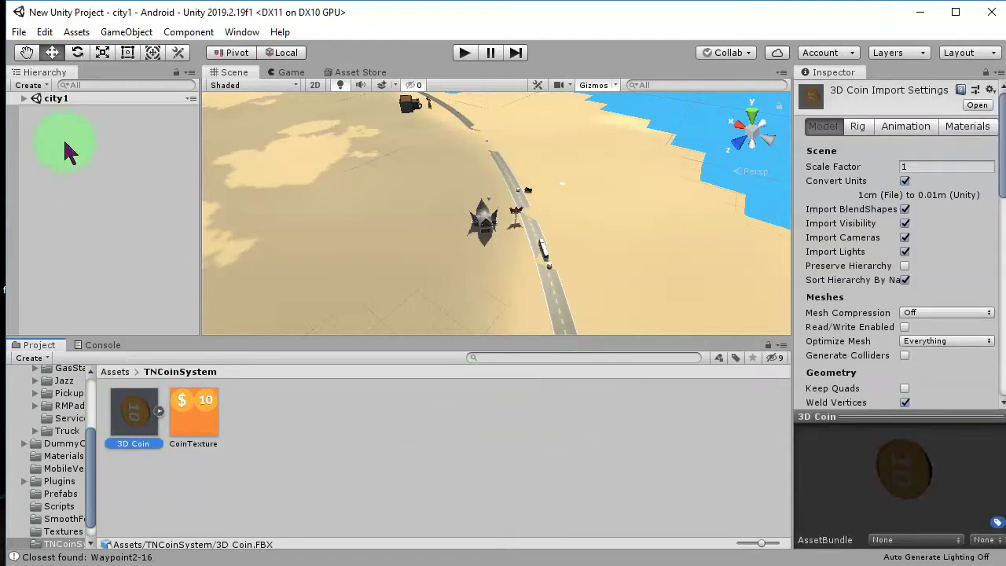
{"action": "left_click", "coordinate": [28, 110]}
{"action": "left_click", "coordinate": [25, 98]}
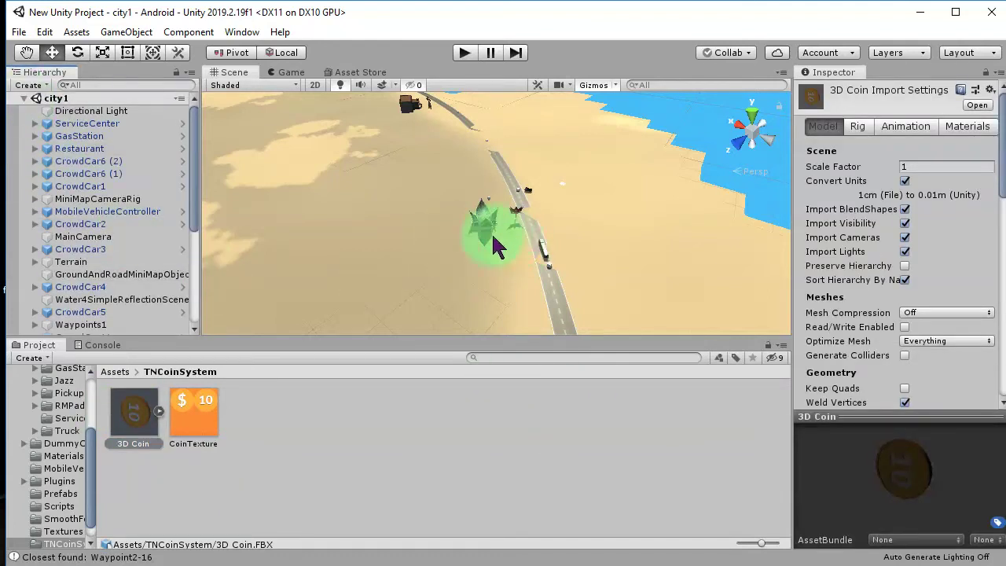
{"action": "scroll", "coordinate": [487, 250], "scroll_direction": "up", "scroll_amount": 8}
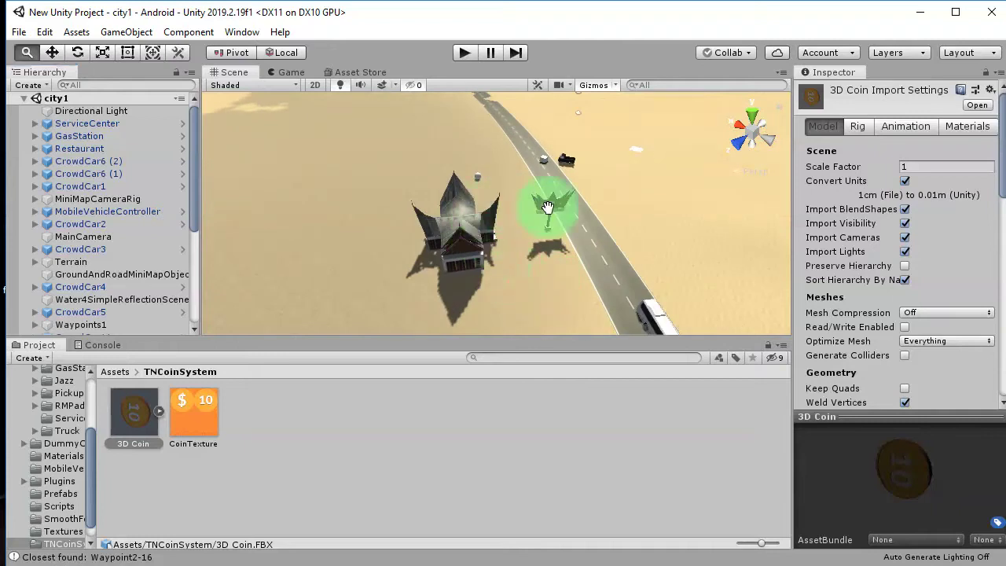
{"action": "middle_click_drag", "start_coordinate": [528, 206], "coordinate": [569, 301]}
{"action": "scroll", "coordinate": [420, 231], "scroll_direction": "up", "scroll_amount": 4}
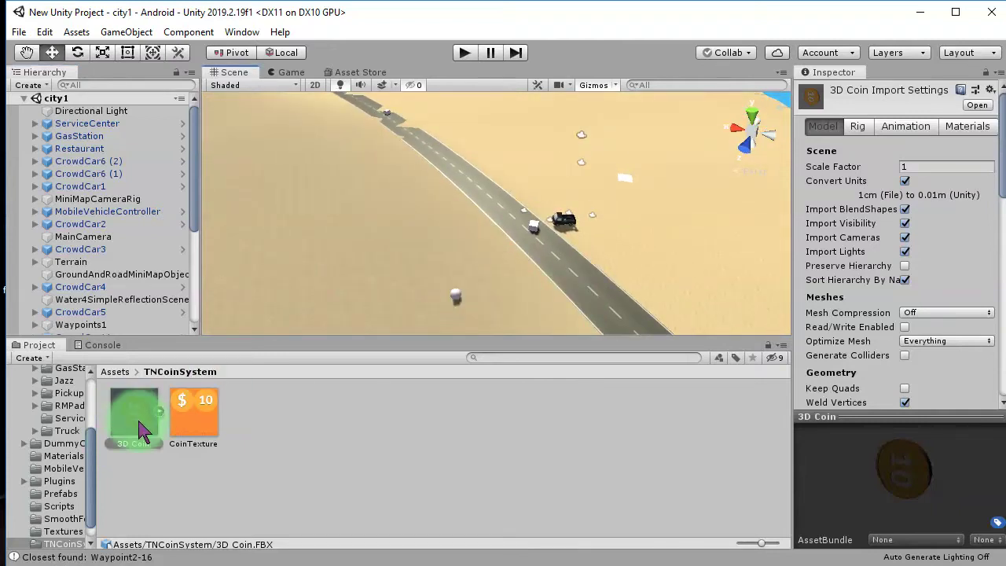
Drop the 3D Coin model onto the road, frame it, and save the scene.
{"action": "left_click_drag", "start_coordinate": [130, 411], "coordinate": [448, 283]}
{"action": "key", "text": "f"}
{"action": "key", "text": "ctrl+s"}
Create a new material named CoinMaterial in TNCoinSystem.
{"action": "right_click", "coordinate": [286, 409]}
{"action": "mouse_move", "coordinate": [369, 43]}
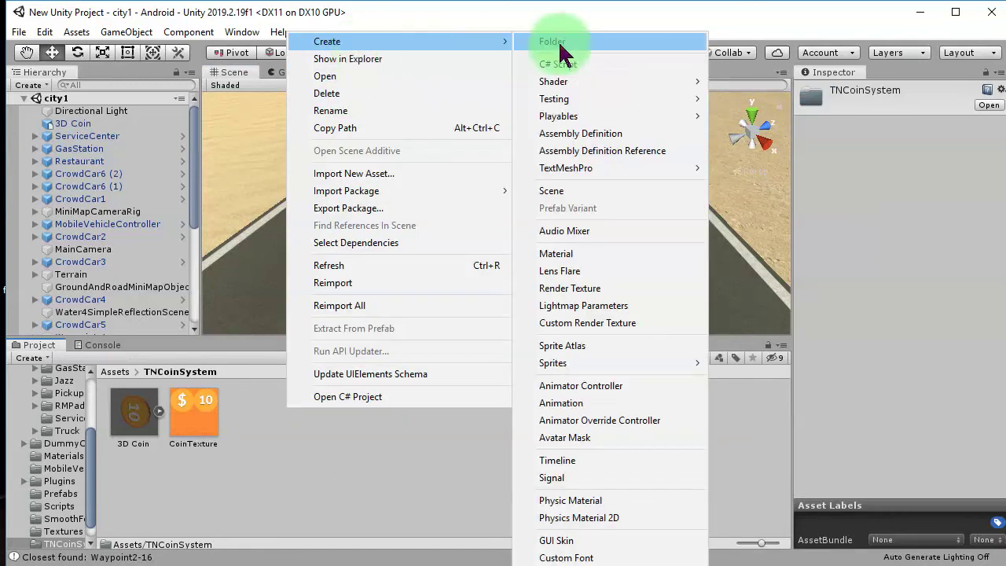
{"action": "left_click", "coordinate": [586, 254]}
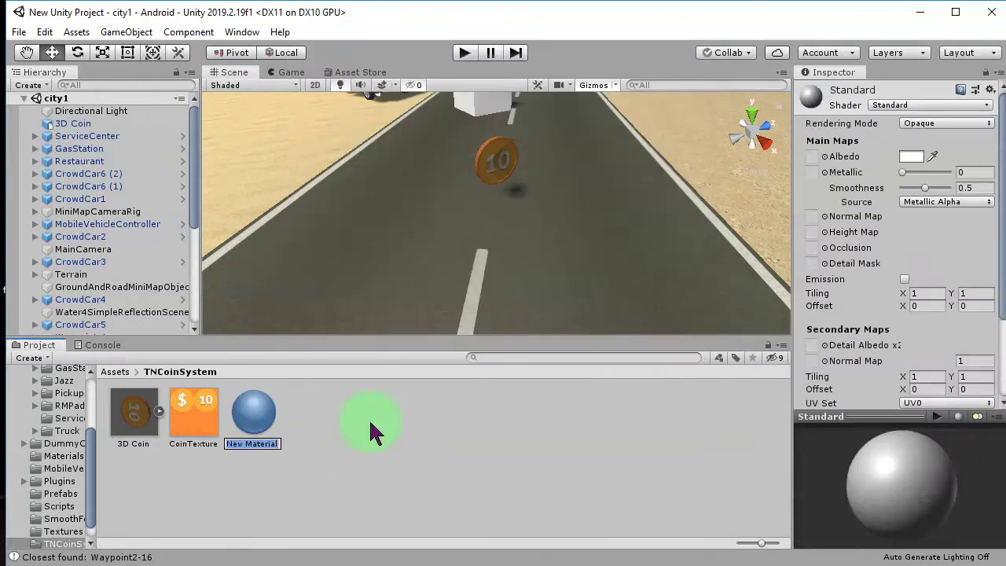
{"action": "type", "text": "Coin"}
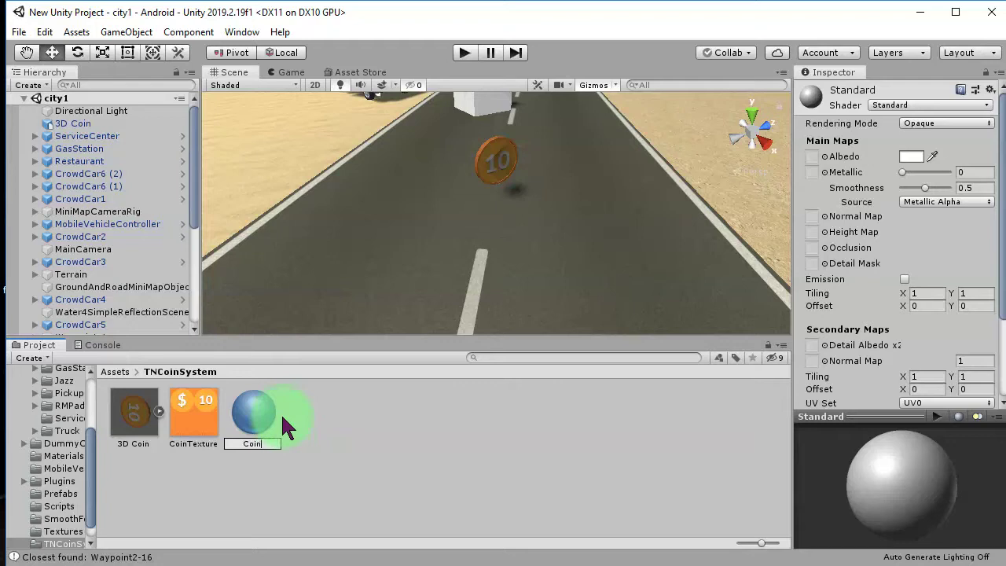
{"action": "type", "text": "Material"}
{"action": "key", "text": "Return"}
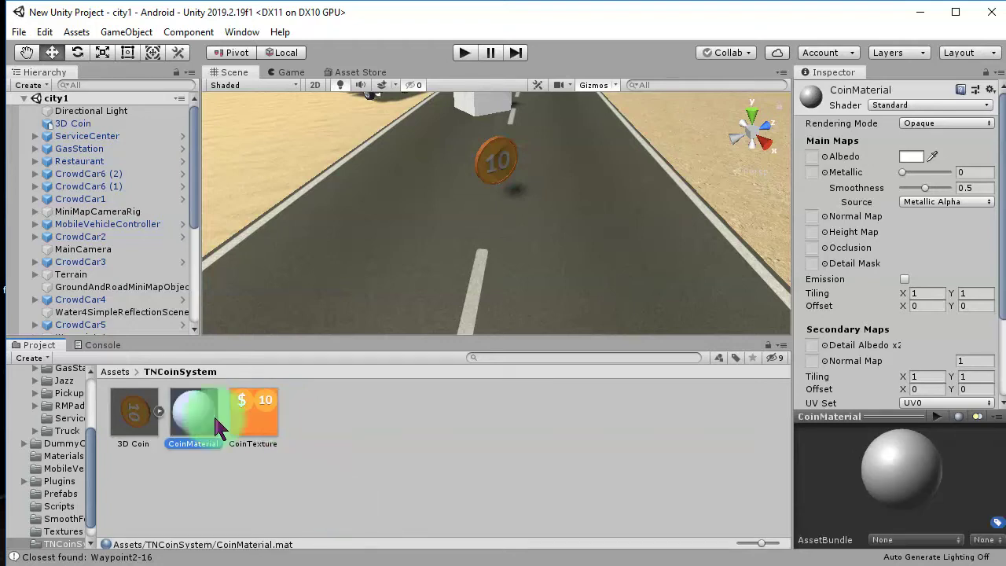
Set CoinMaterial's shader to Mobile/Diffuse with CoinTexture as its base texture.
{"action": "left_click", "coordinate": [904, 106]}
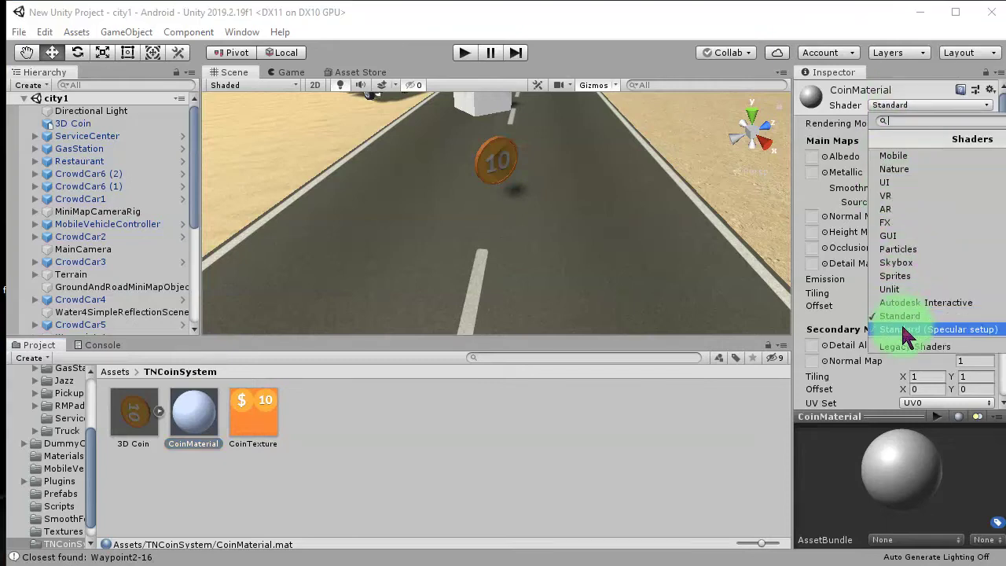
{"action": "mouse_move", "coordinate": [900, 160]}
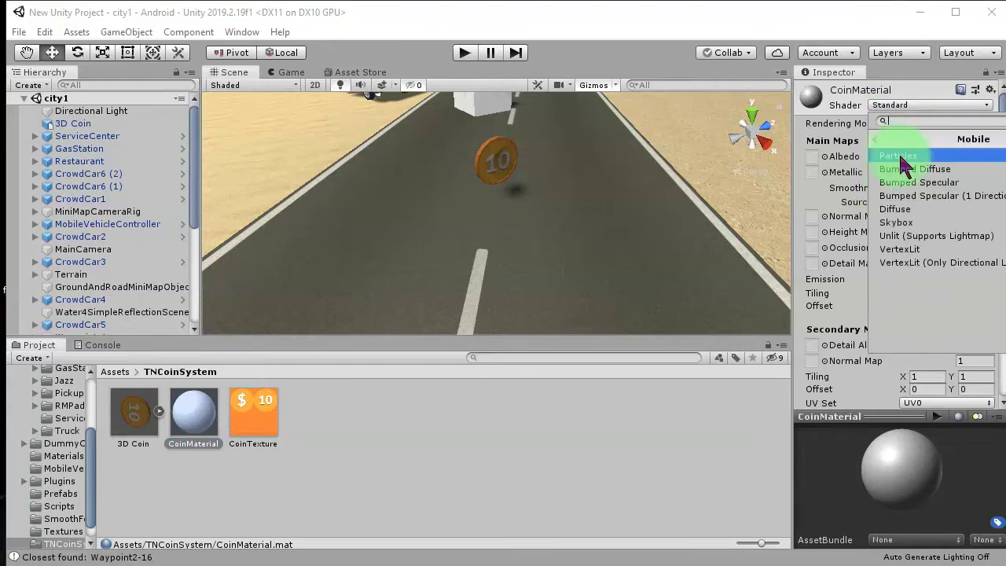
{"action": "left_click", "coordinate": [904, 226]}
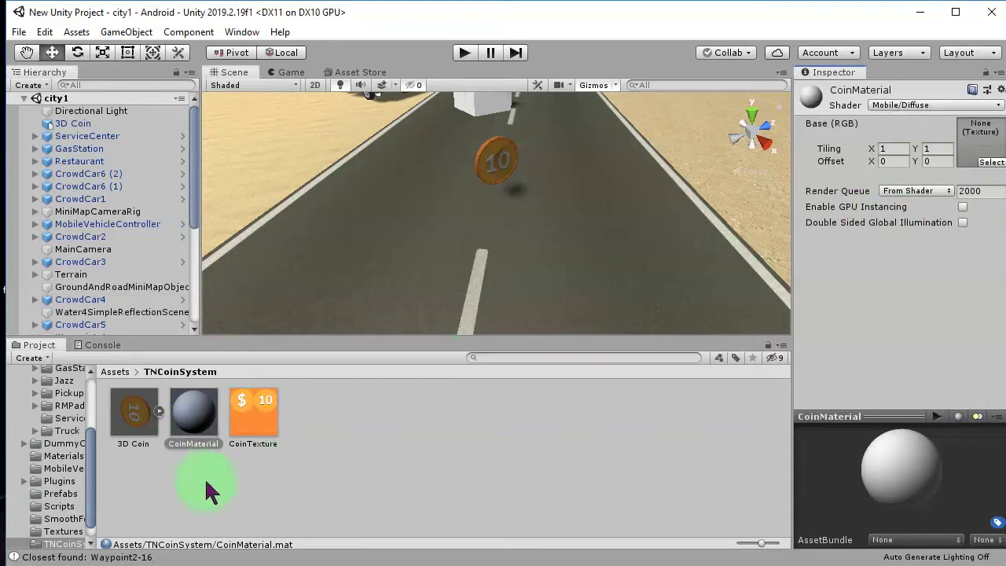
{"action": "left_click_drag", "start_coordinate": [695, 422], "coordinate": [981, 132]}
Apply CoinMaterial to the coin on the road and save the scene.
{"action": "left_click_drag", "start_coordinate": [195, 430], "coordinate": [503, 159]}
{"action": "mouse_move", "coordinate": [532, 202]}
{"action": "left_mouse_down", "text": "alt"}
{"action": "mouse_move", "coordinate": [539, 164]}
{"action": "mouse_move", "coordinate": [456, 184]}
{"action": "mouse_move", "coordinate": [444, 226]}
{"action": "mouse_move", "coordinate": [474, 254]}
{"action": "mouse_move", "coordinate": [627, 241]}
{"action": "mouse_move", "coordinate": [638, 228]}
{"action": "mouse_move", "coordinate": [527, 208]}
{"action": "left_mouse_up", "text": "alt"}
{"action": "key", "text": "ctrl+s"}
Frame the coin and try rotating it, then undo the rotation.
{"action": "left_click", "coordinate": [498, 161]}
{"action": "key", "text": "f"}
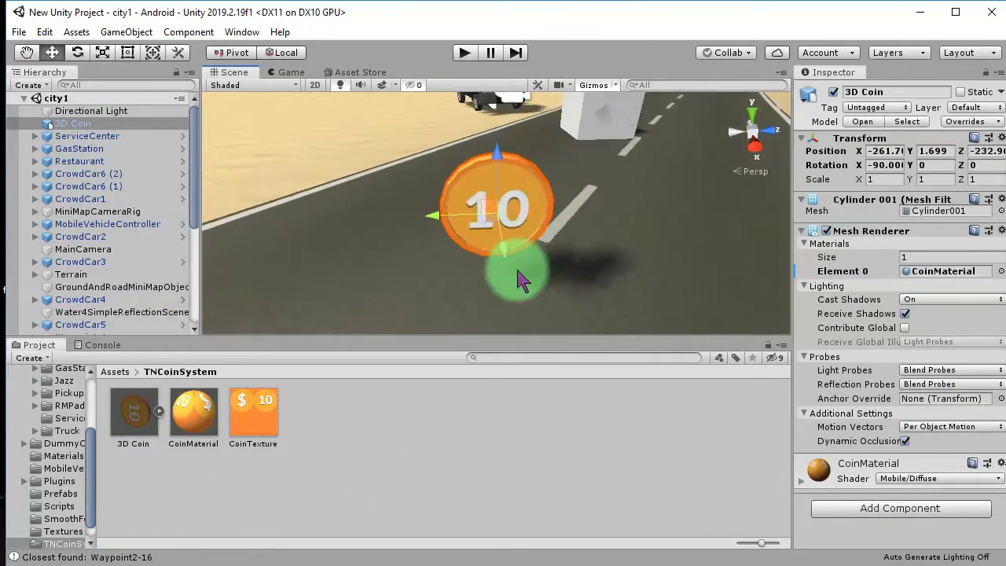
{"action": "left_click_drag", "start_coordinate": [589, 297], "coordinate": [578, 266], "text": "alt"}
{"action": "scroll", "coordinate": [578, 266], "scroll_direction": "down", "scroll_amount": 4}
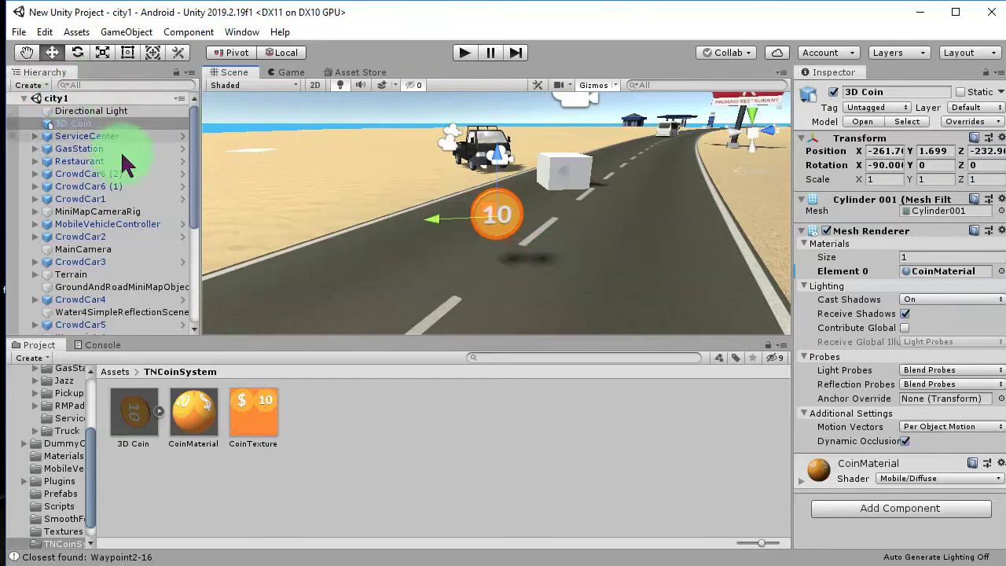
{"action": "left_click", "coordinate": [77, 52]}
{"action": "left_click_drag", "start_coordinate": [573, 196], "coordinate": [440, 271]}
{"action": "key", "text": "ctrl+z"}
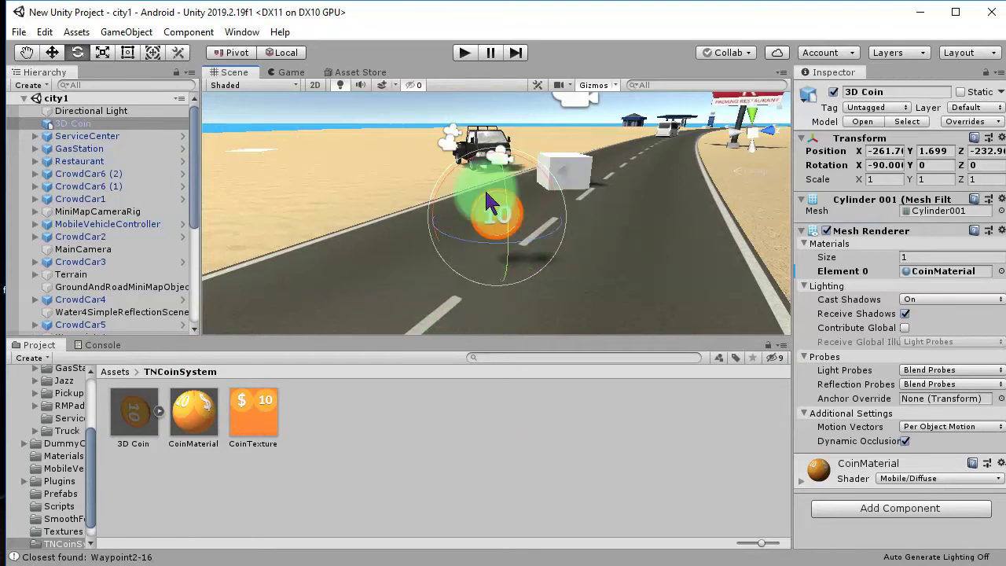
Fully unpack the 3D Coin prefab, rename it Coin, and save the scene.
{"action": "right_click", "coordinate": [96, 125]}
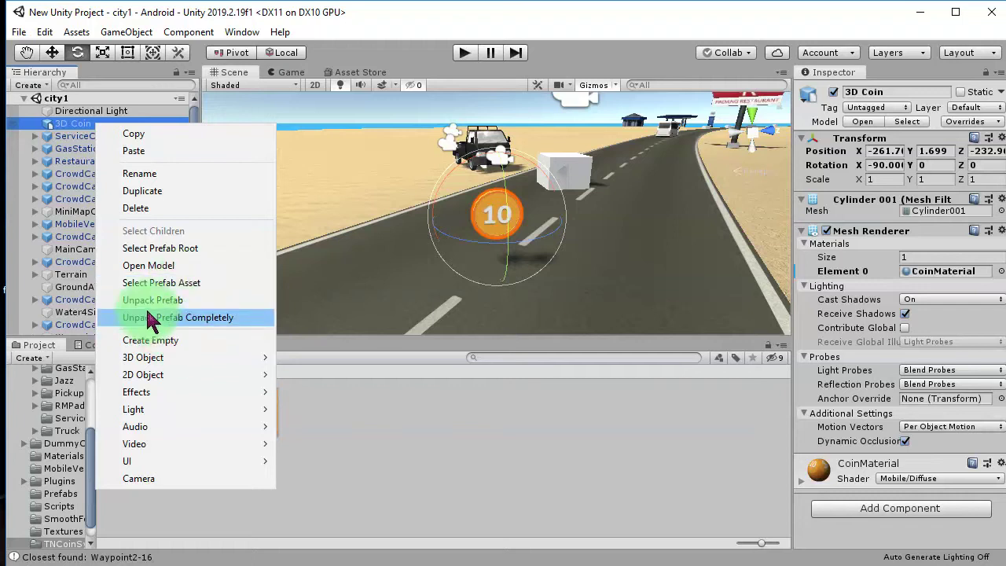
{"action": "left_click", "coordinate": [220, 317]}
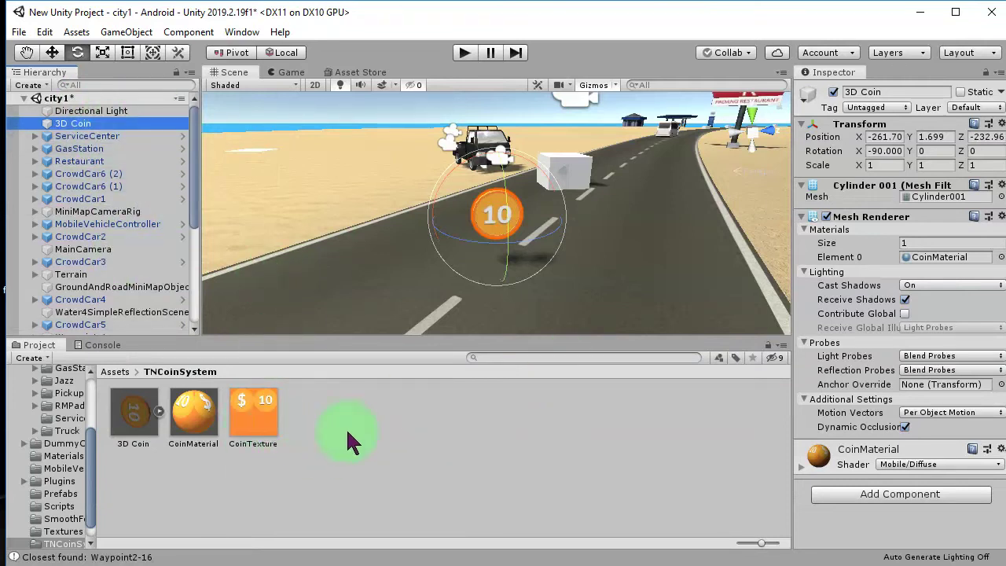
{"action": "key", "text": "ctrl+s"}
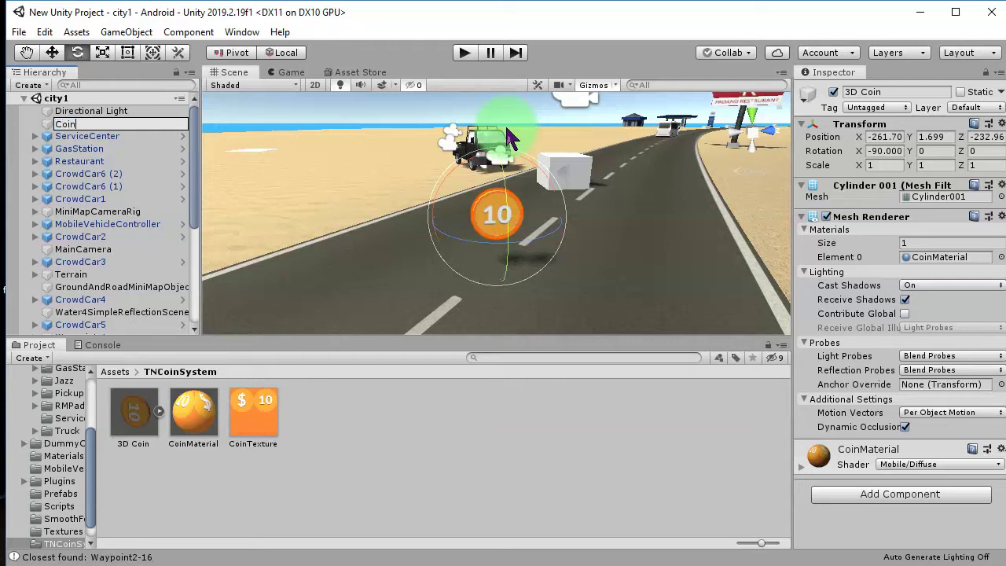
{"action": "key", "text": "Return"}
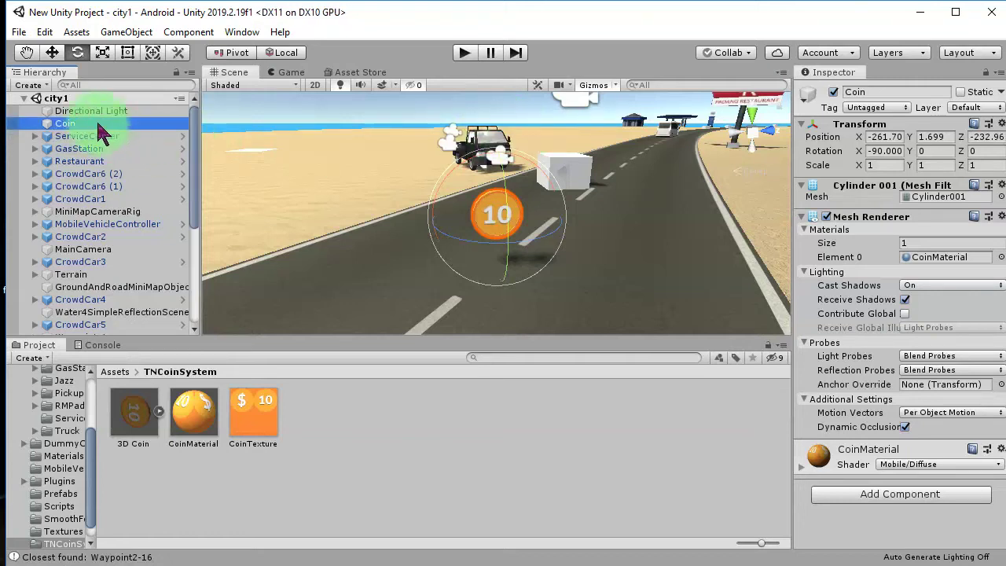
Drag Coin into TNCoinSystem as a prefab, save city1, and reselect Coin.
{"action": "left_click_drag", "start_coordinate": [102, 126], "coordinate": [425, 452]}
{"action": "key", "text": "ctrl+s"}
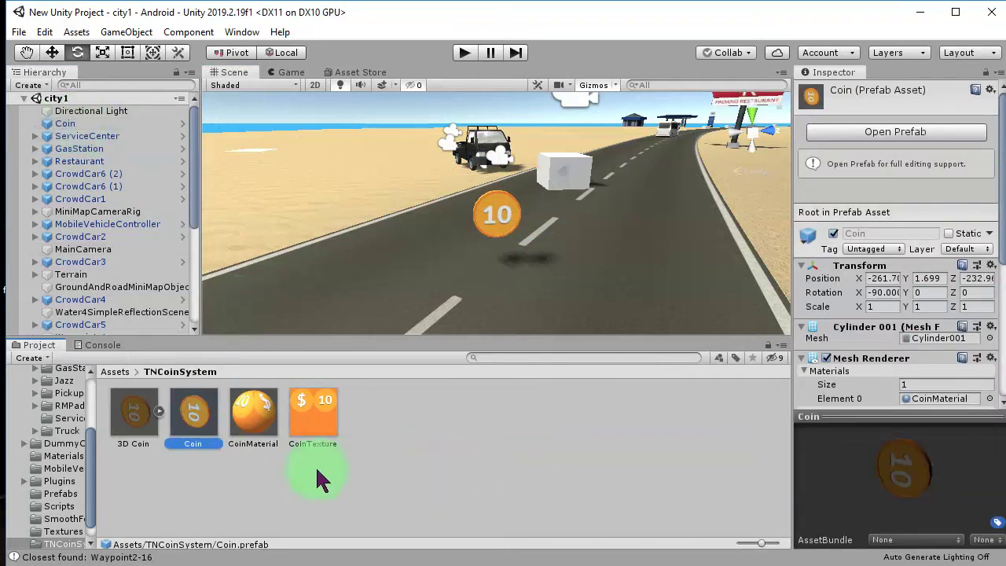
{"action": "left_click", "coordinate": [111, 124]}
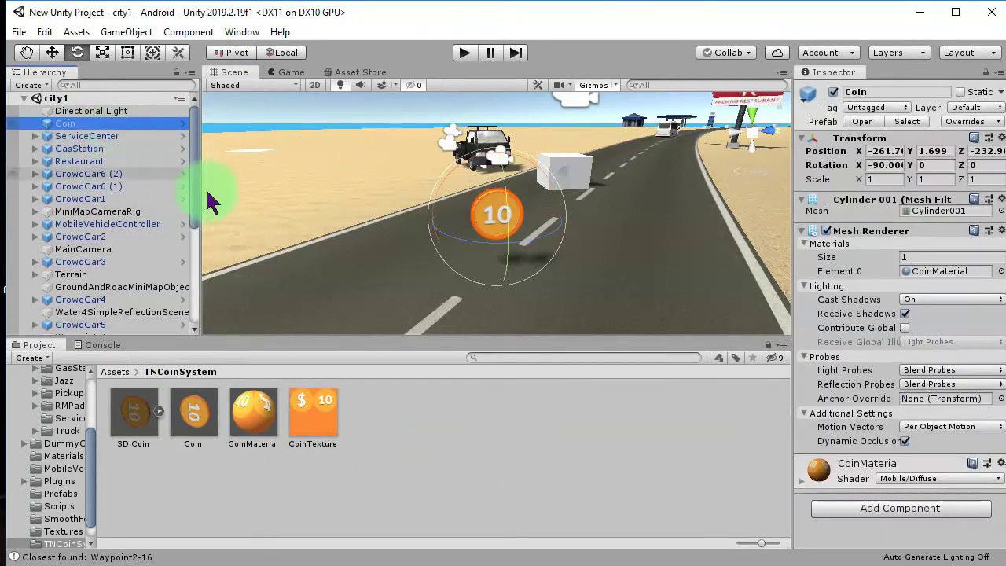
Open the Coin prefab and group the coin under a new parent object.
{"action": "left_click", "coordinate": [183, 124]}
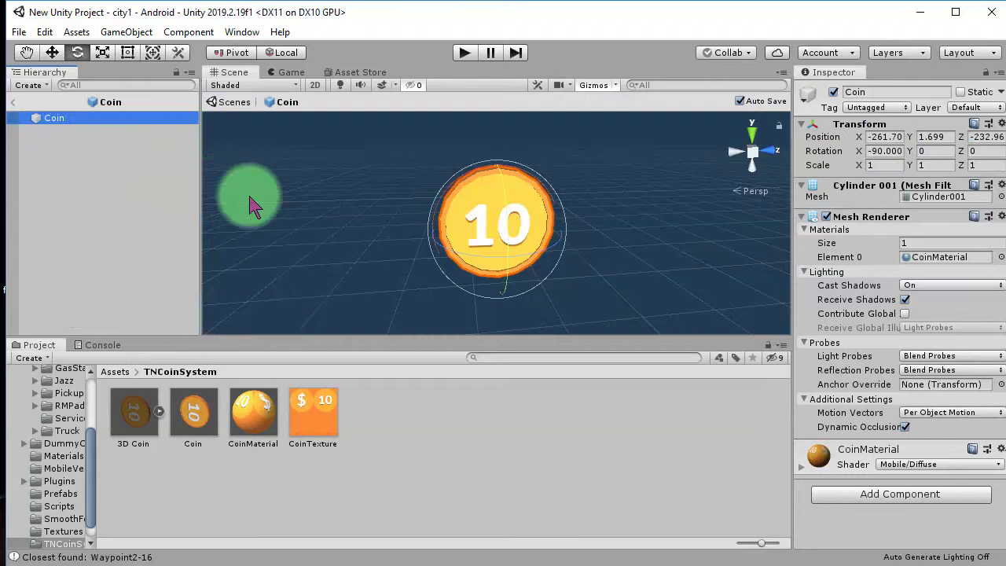
{"action": "left_click", "coordinate": [60, 185]}
{"action": "left_click", "coordinate": [60, 118]}
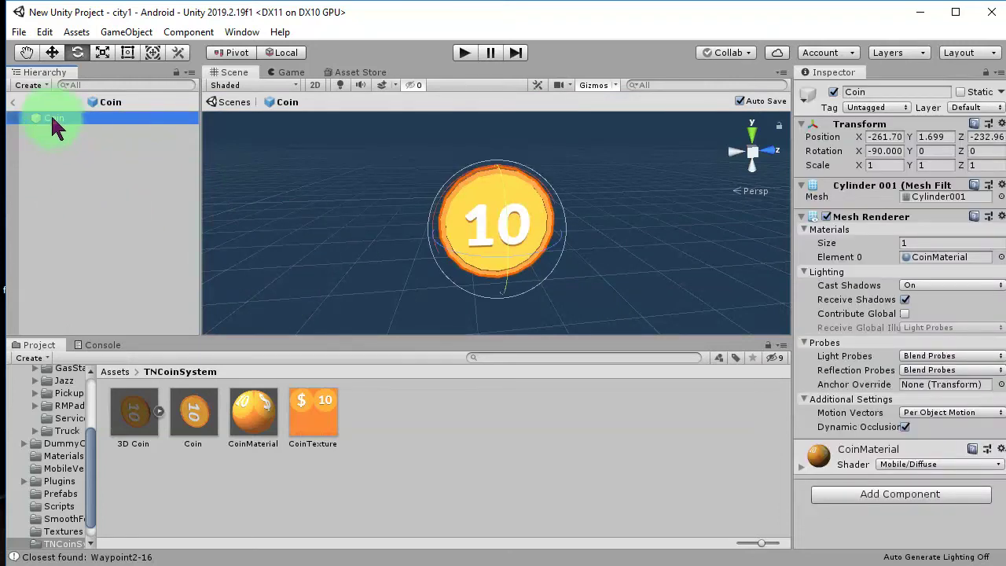
{"action": "key", "text": "ctrl+shift+g"}
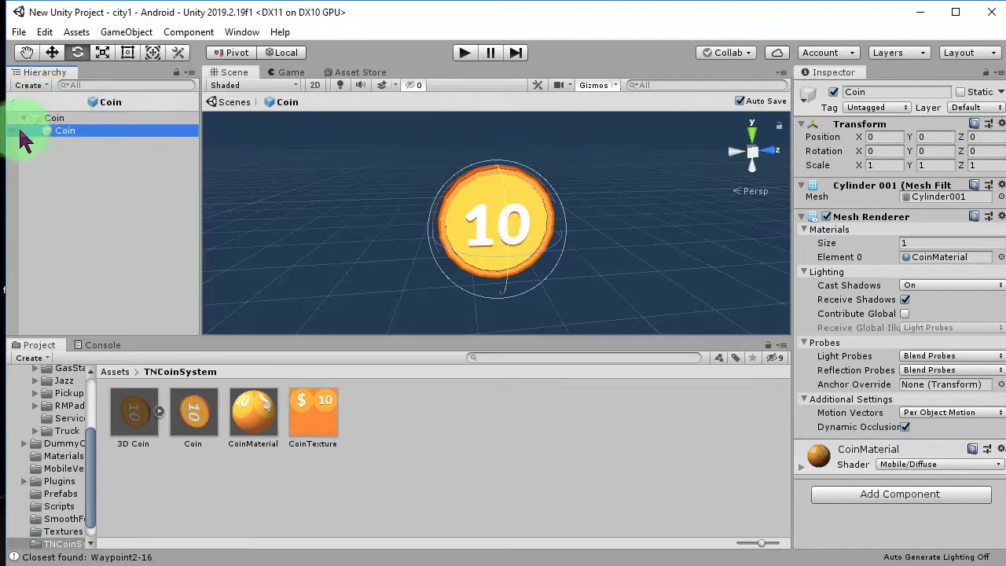
Rename the inner coin object to CoinMesh.
{"action": "left_click", "coordinate": [78, 132]}
{"action": "key", "text": "End"}
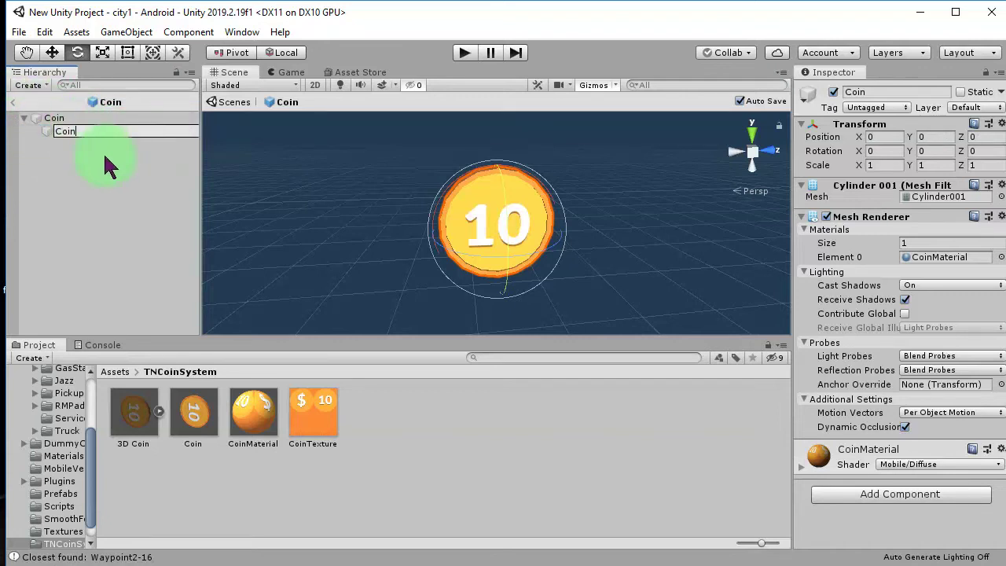
{"action": "type", "text": "Mesh"}
{"action": "key", "text": "Return"}
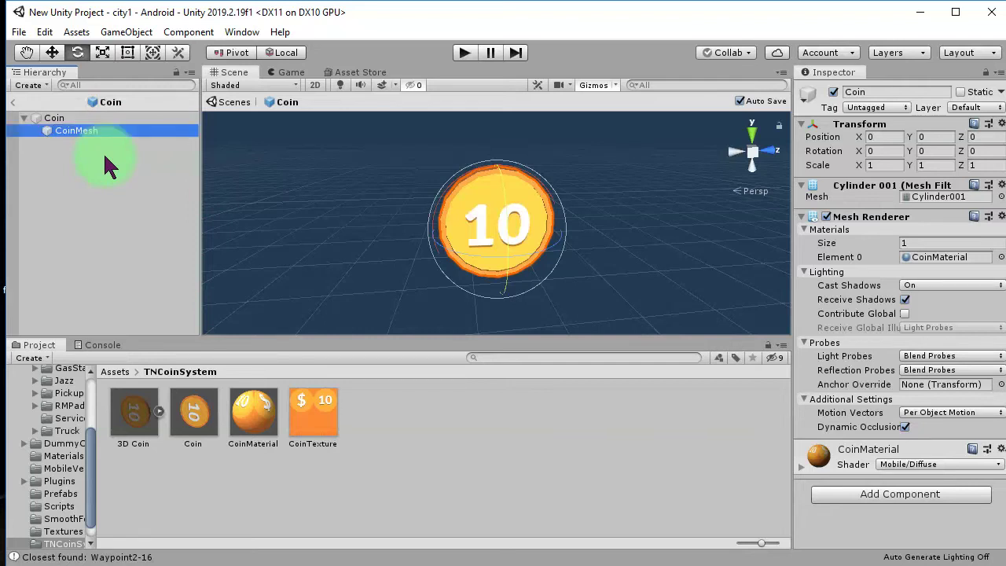
Remove the Mesh Renderer and Mesh Filter components from the parent Coin.
{"action": "left_click", "coordinate": [92, 118]}
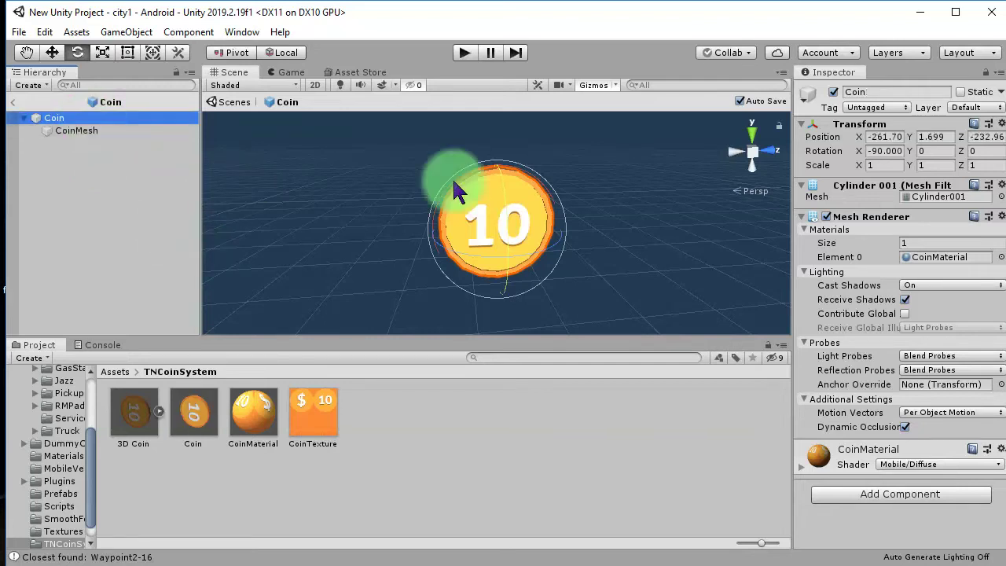
{"action": "left_click", "coordinate": [81, 142]}
{"action": "left_click", "coordinate": [70, 123]}
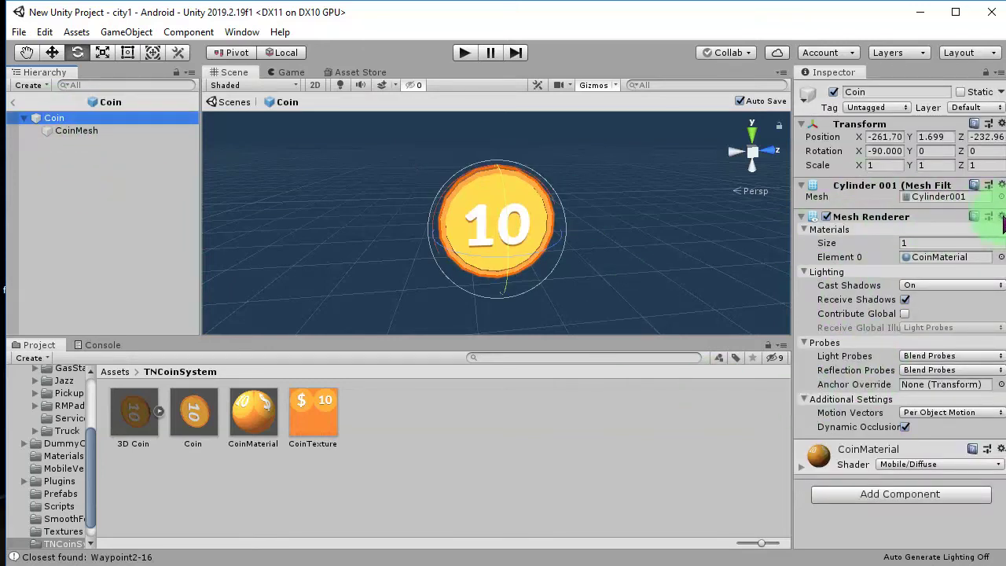
{"action": "left_click", "coordinate": [994, 219]}
{"action": "left_click", "coordinate": [985, 259]}
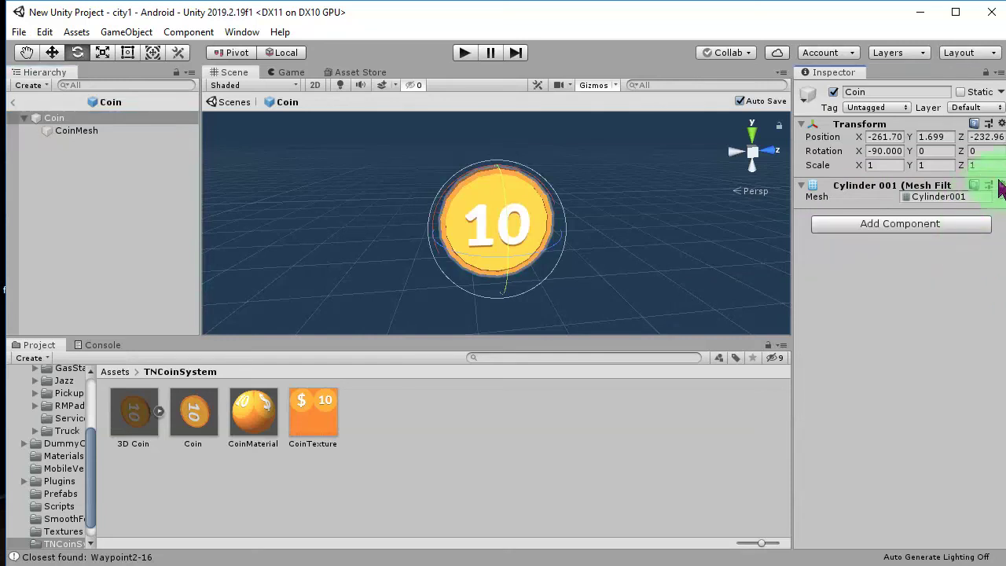
{"action": "left_click", "coordinate": [1001, 185]}
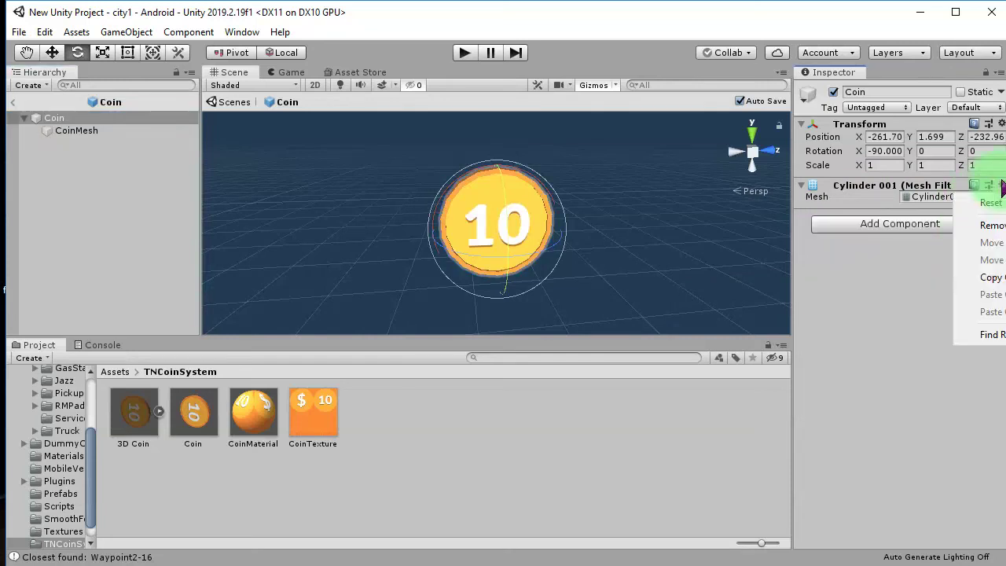
{"action": "left_click", "coordinate": [992, 226]}
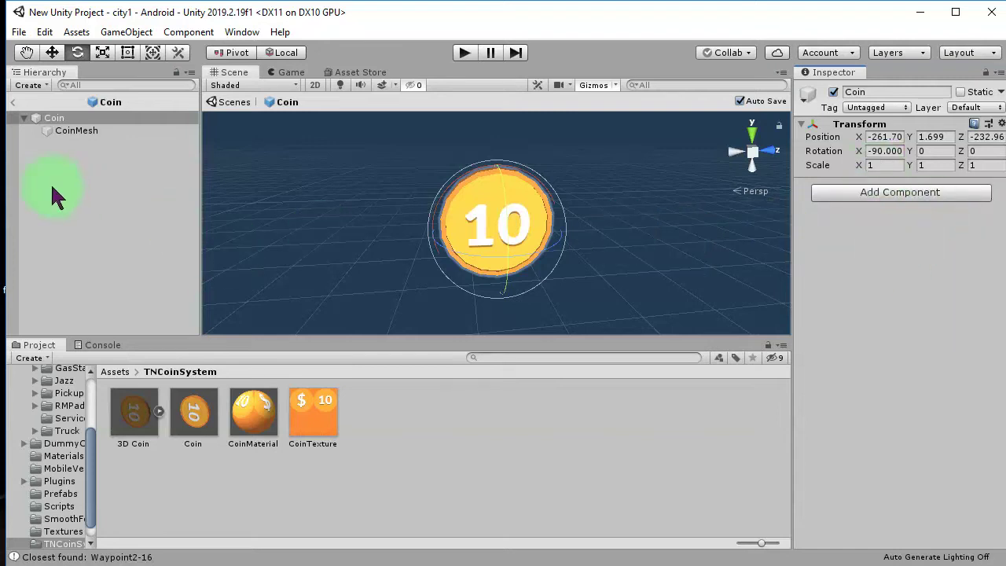
Compare the components of CoinMesh and the parent Coin.
{"action": "left_click", "coordinate": [326, 244]}
{"action": "left_click_drag", "start_coordinate": [47, 118], "coordinate": [130, 195]}
{"action": "left_click", "coordinate": [75, 131]}
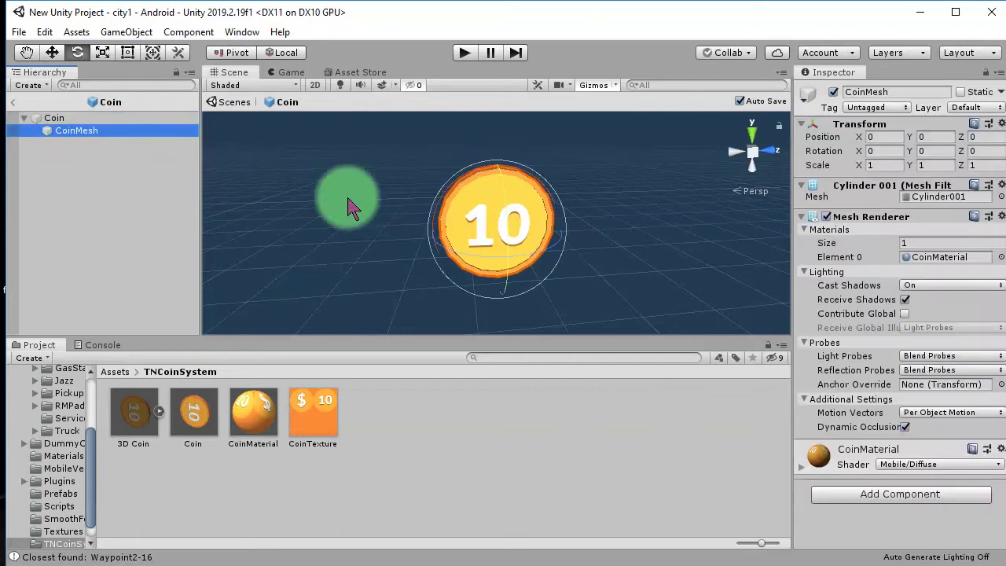
{"action": "left_click", "coordinate": [71, 120]}
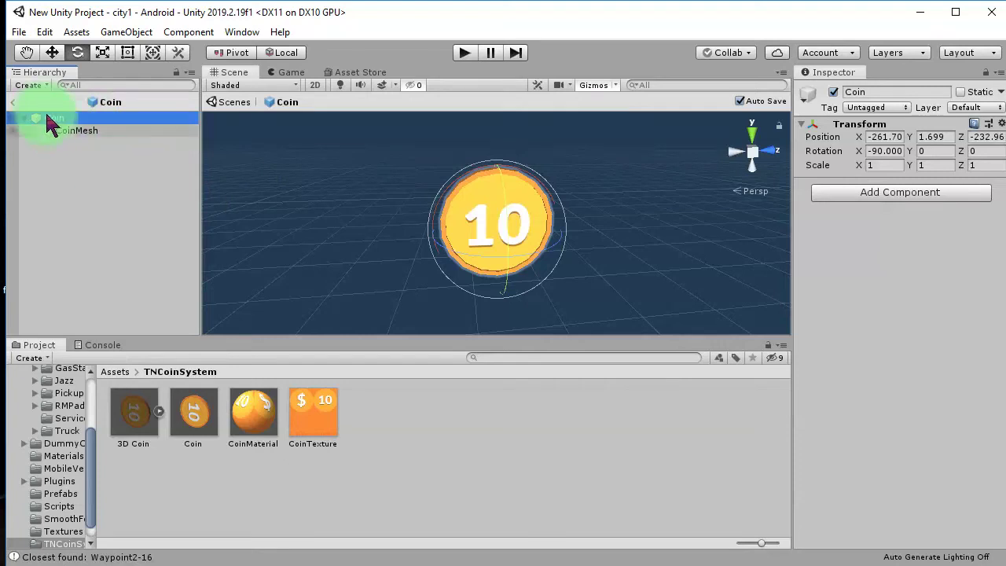
{"action": "left_click", "coordinate": [85, 131]}
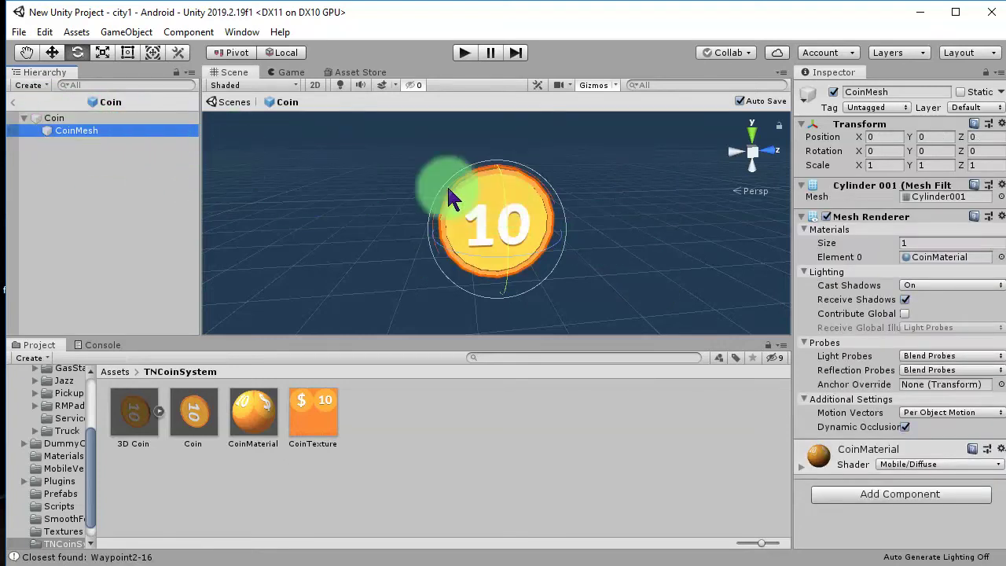
{"action": "left_click", "coordinate": [58, 119]}
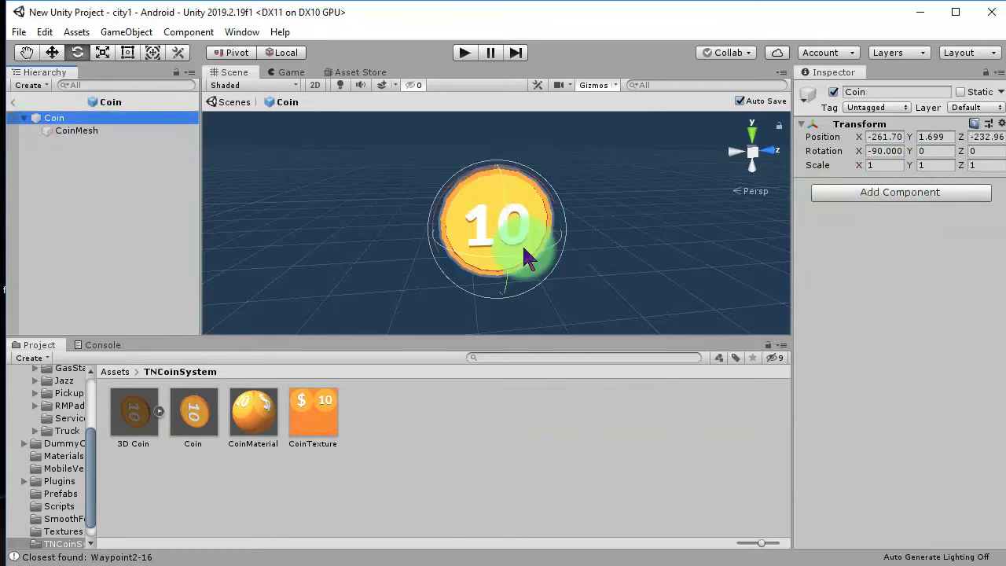
Add a Box Collider component to the parent Coin.
{"action": "left_click", "coordinate": [883, 195]}
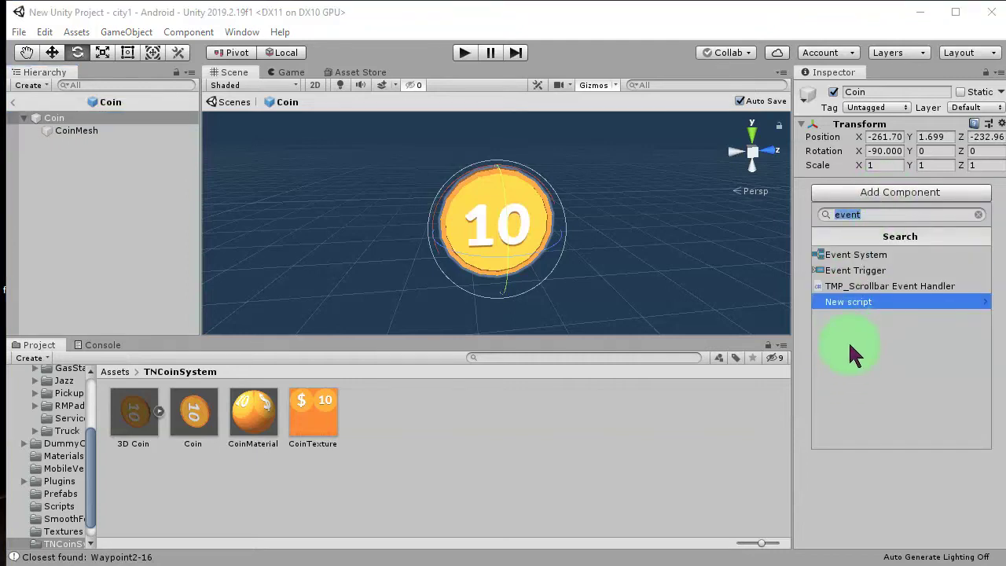
{"action": "type", "text": "box"}
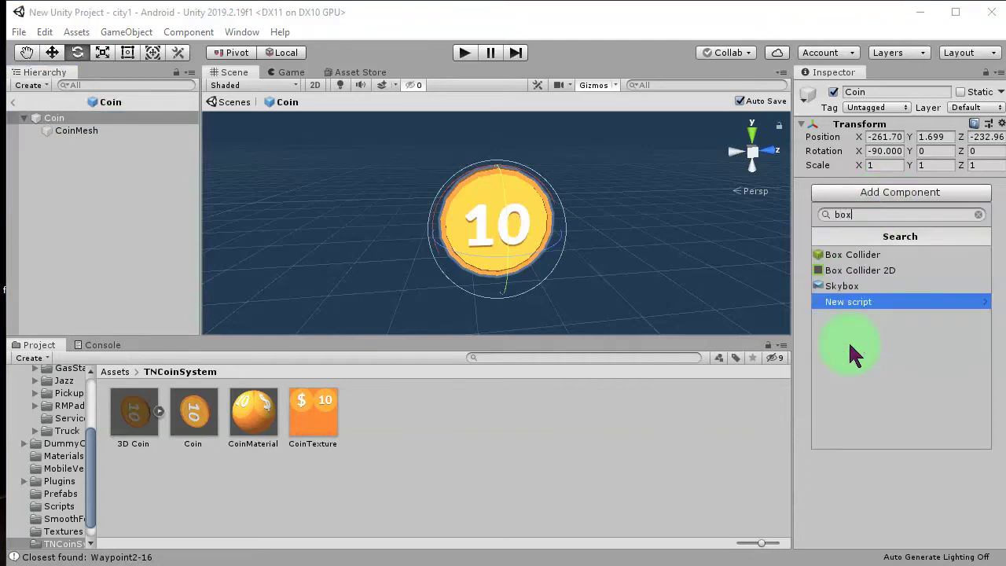
{"action": "left_click", "coordinate": [881, 255]}
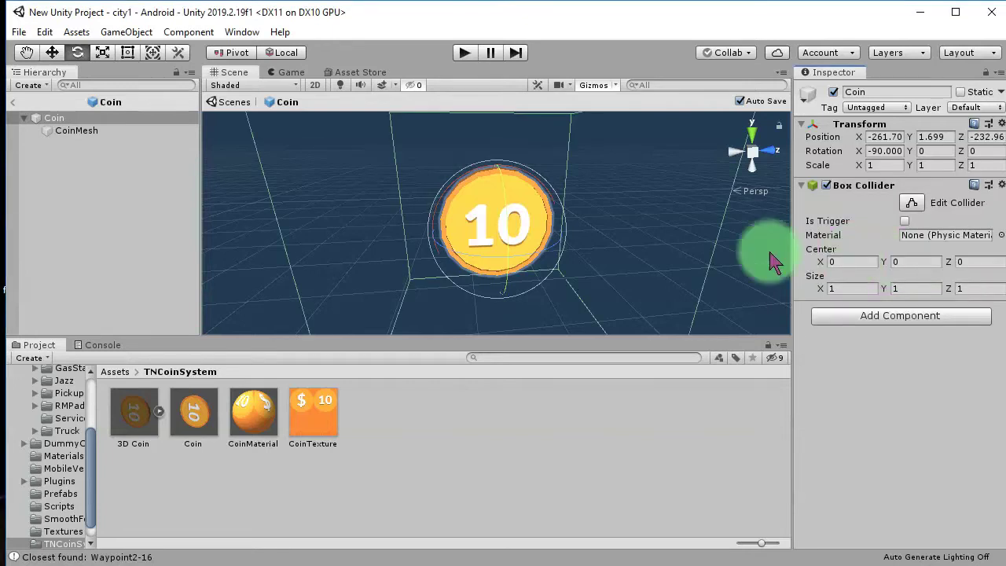
{"action": "mouse_move", "coordinate": [749, 263]}
{"action": "left_mouse_down", "text": "alt"}
{"action": "mouse_move", "coordinate": [517, 288]}
{"action": "mouse_move", "coordinate": [433, 260]}
{"action": "mouse_move", "coordinate": [719, 278]}
{"action": "mouse_move", "coordinate": [467, 236]}
{"action": "mouse_move", "coordinate": [319, 238]}
{"action": "mouse_move", "coordinate": [559, 275]}
{"action": "mouse_move", "coordinate": [744, 285]}
{"action": "mouse_move", "coordinate": [546, 284]}
{"action": "mouse_move", "coordinate": [653, 233]}
{"action": "mouse_move", "coordinate": [422, 286]}
{"action": "mouse_move", "coordinate": [539, 243]}
{"action": "mouse_move", "coordinate": [465, 221]}
{"action": "left_mouse_up", "text": "alt"}
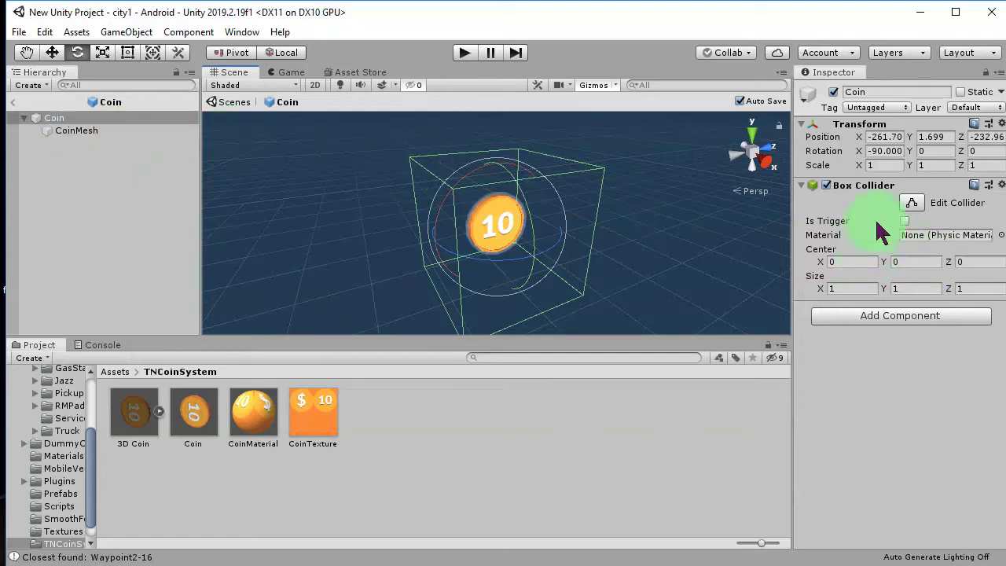
Shrink the Box Collider to about 0.239 × 0.498 × 0.646 around the coin.
{"action": "left_click", "coordinate": [912, 203]}
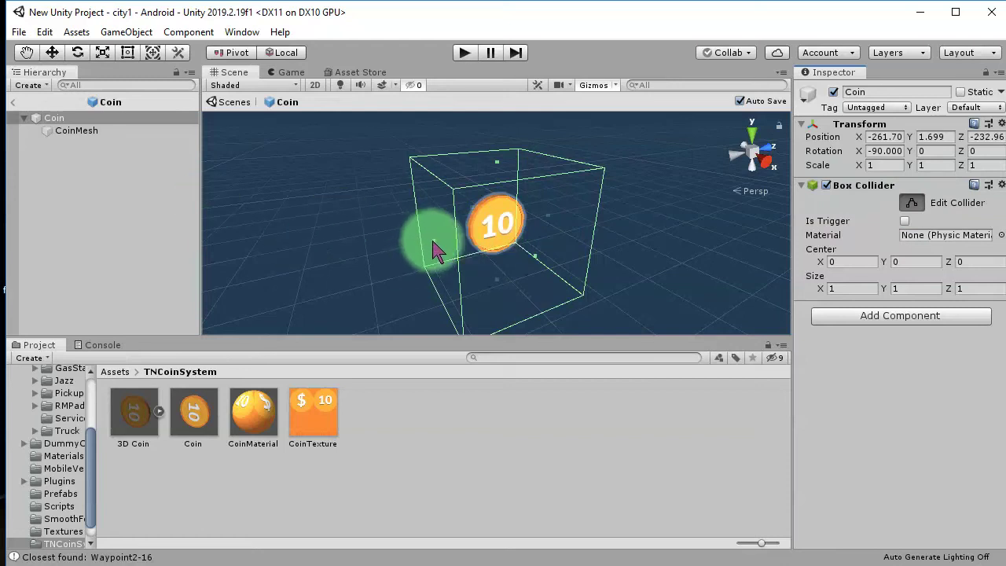
{"action": "left_click_drag", "start_coordinate": [433, 243], "coordinate": [508, 253]}
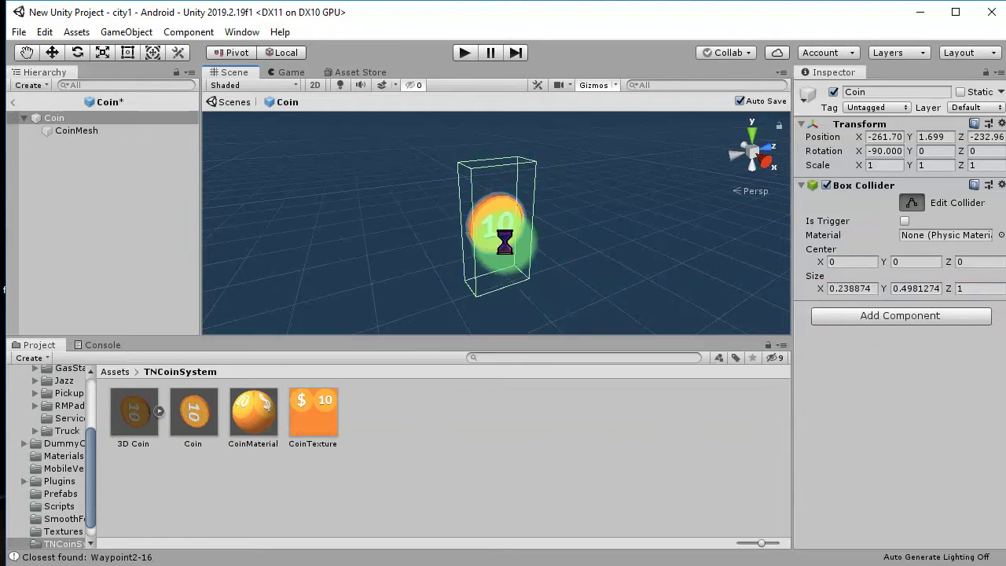
{"action": "left_click_drag", "start_coordinate": [505, 171], "coordinate": [615, 255]}
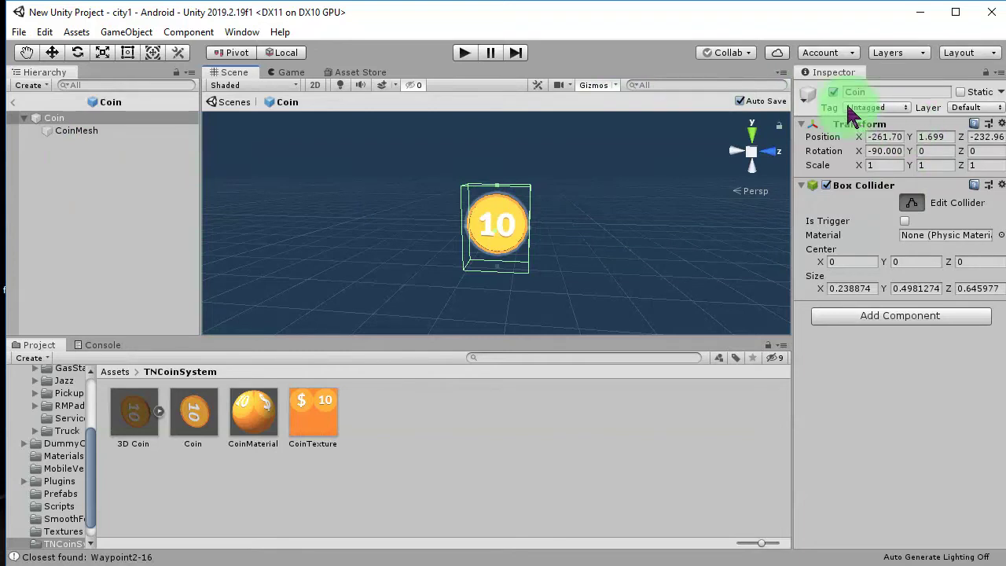
Add a new tag named Coin to the project's tag list.
{"action": "left_click", "coordinate": [895, 108]}
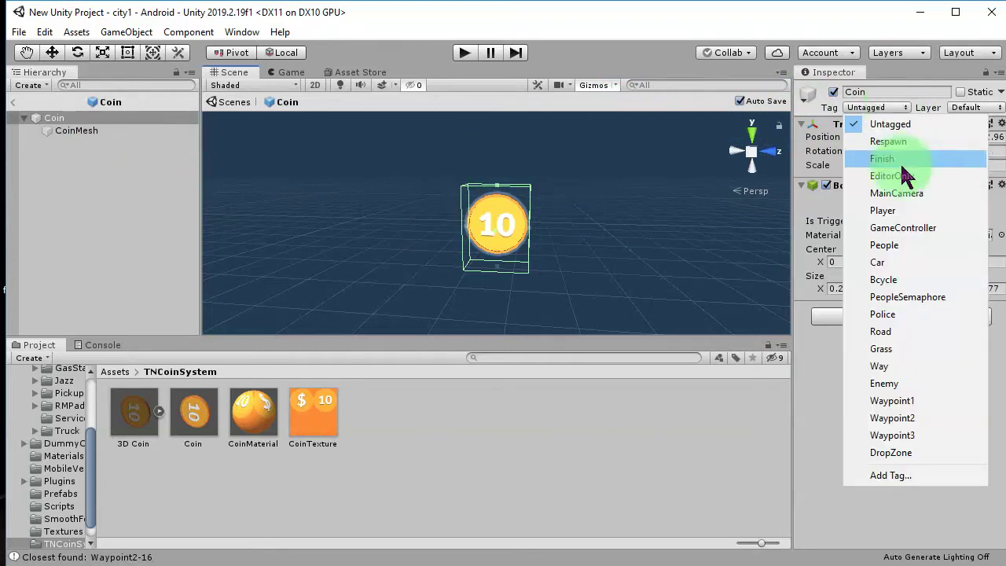
{"action": "left_click", "coordinate": [881, 475]}
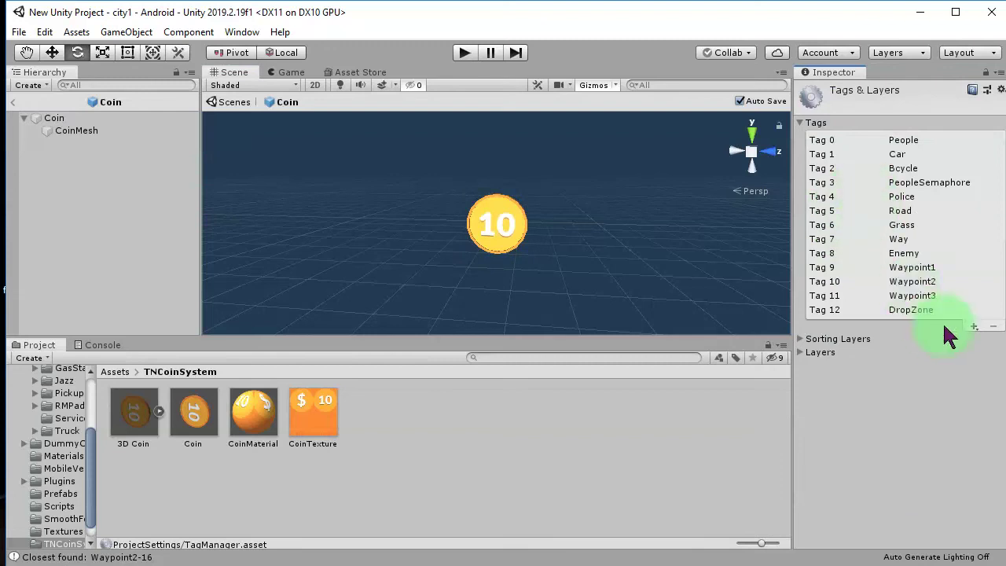
{"action": "left_click", "coordinate": [974, 325]}
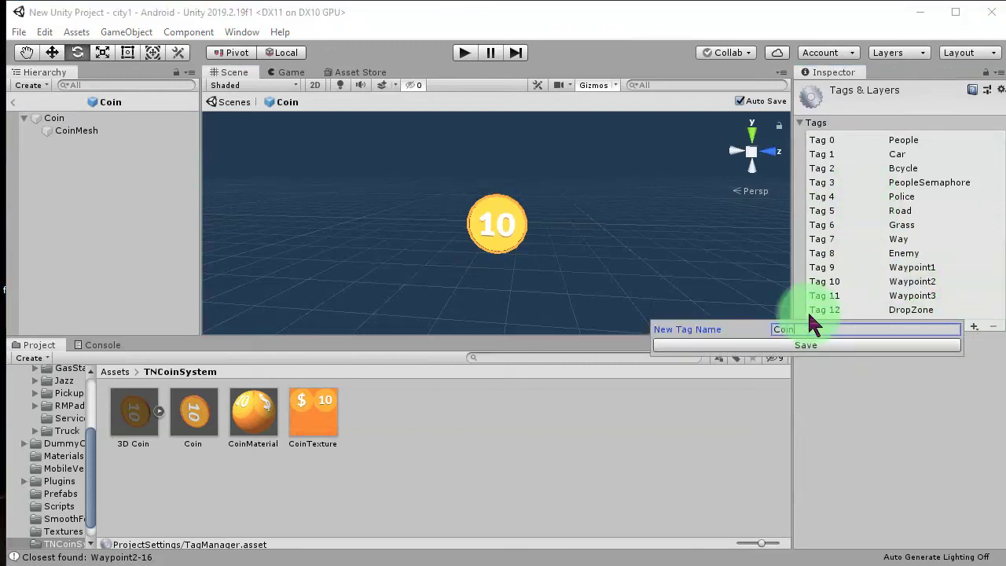
{"action": "key", "text": "Return"}
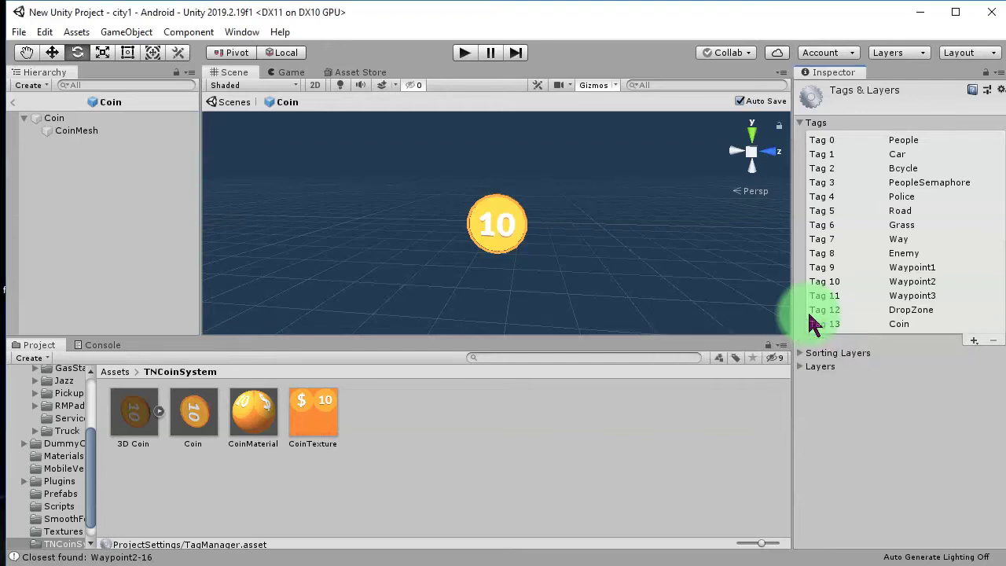
Assign the Coin tag to the parent Coin object.
{"action": "left_click", "coordinate": [51, 117]}
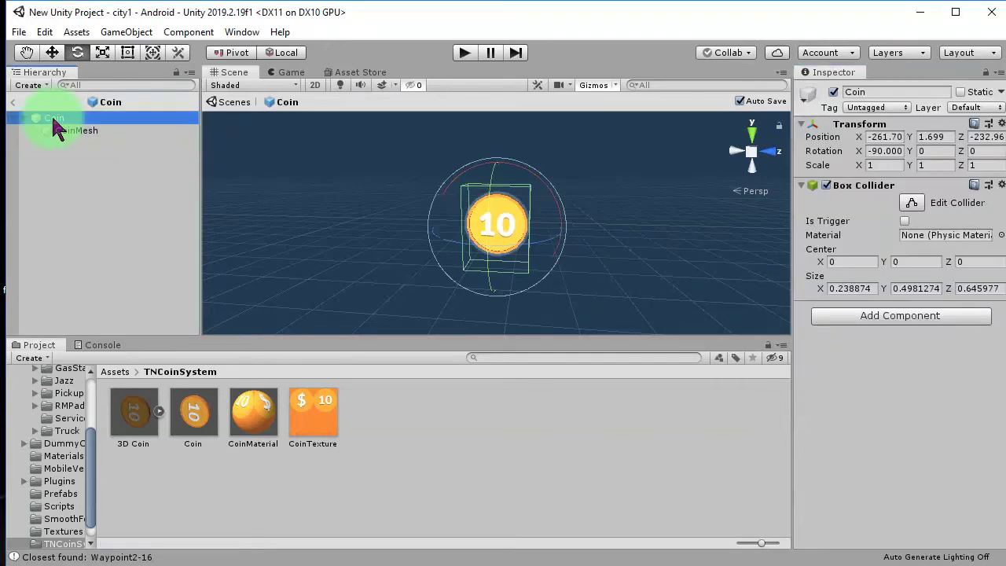
{"action": "left_click", "coordinate": [876, 107]}
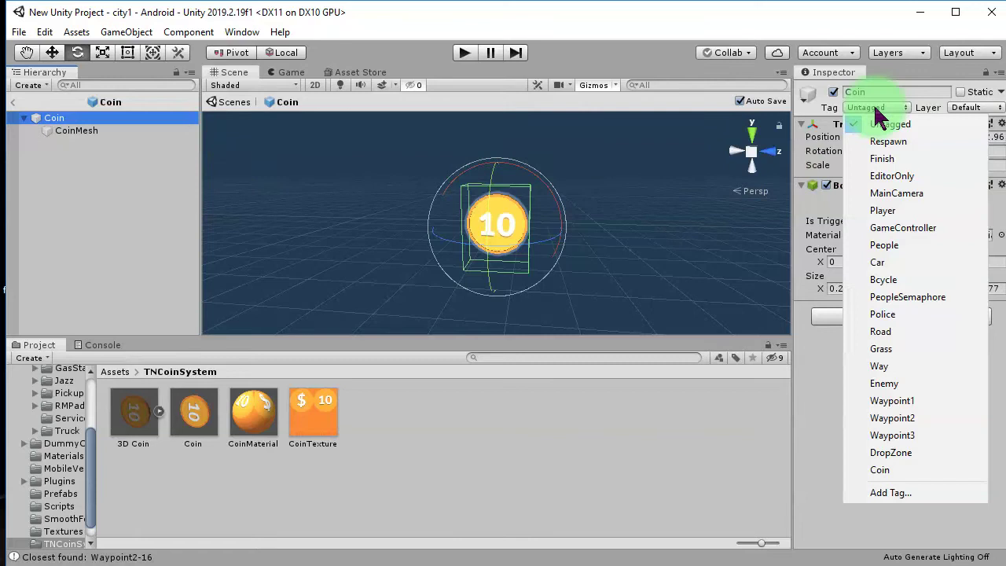
{"action": "left_click", "coordinate": [897, 469]}
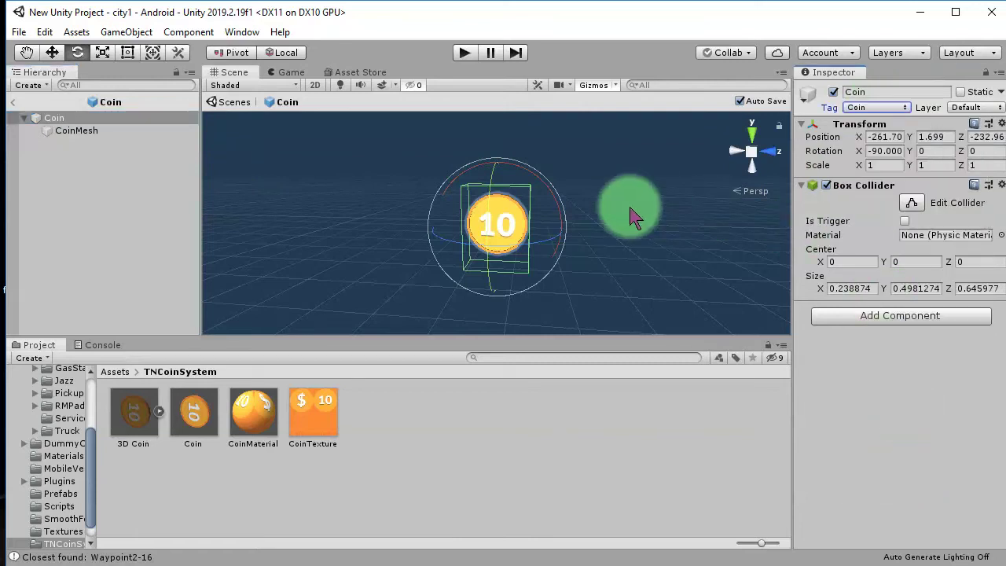
Select the Coin object and orbit the view to face the coin.
{"action": "left_click", "coordinate": [517, 452]}
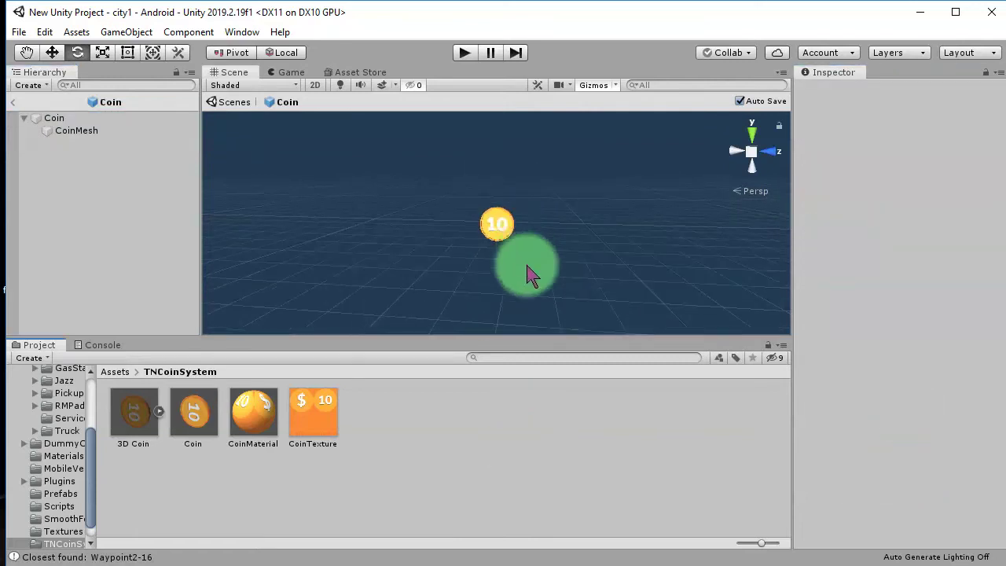
{"action": "left_click", "coordinate": [52, 118]}
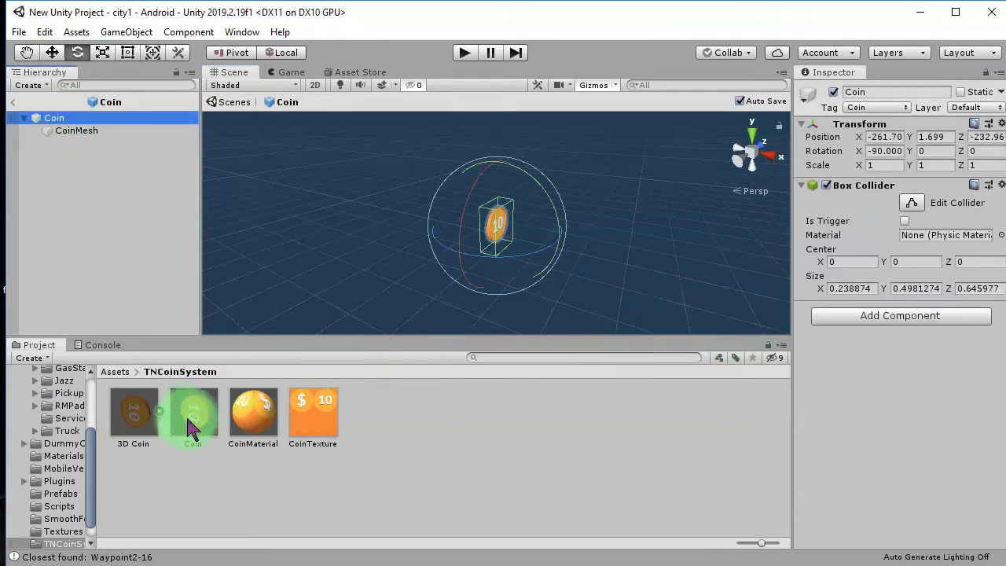
{"action": "left_click_drag", "start_coordinate": [540, 265], "coordinate": [333, 288], "text": "alt"}
{"action": "scroll", "coordinate": [510, 263], "scroll_direction": "up", "scroll_amount": 5}
{"action": "left_click_drag", "start_coordinate": [556, 301], "coordinate": [589, 312], "text": "alt"}
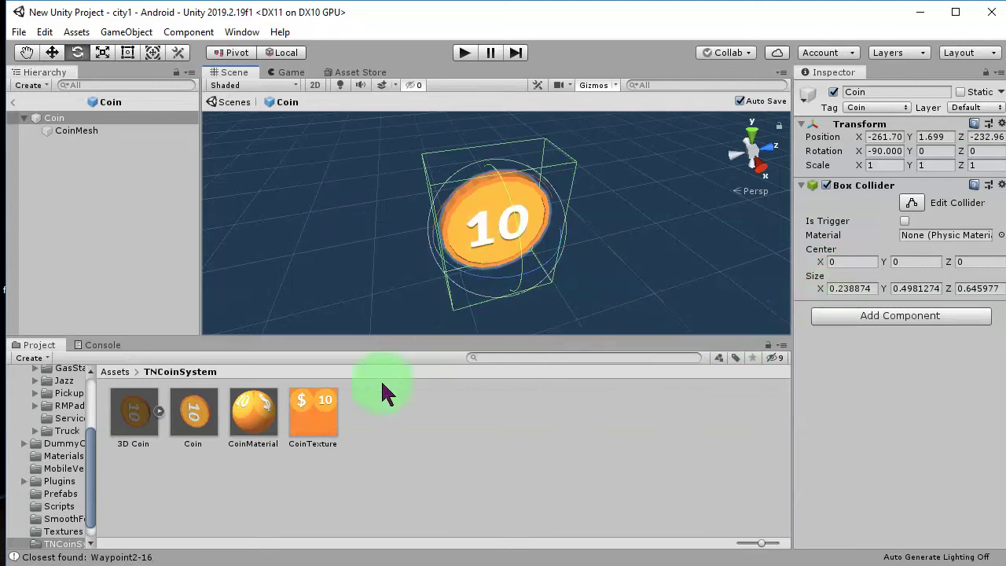
Create a C# script named CoinRotation in the TNCoinSystem folder.
{"action": "right_click", "coordinate": [416, 421]}
{"action": "mouse_move", "coordinate": [593, 60]}
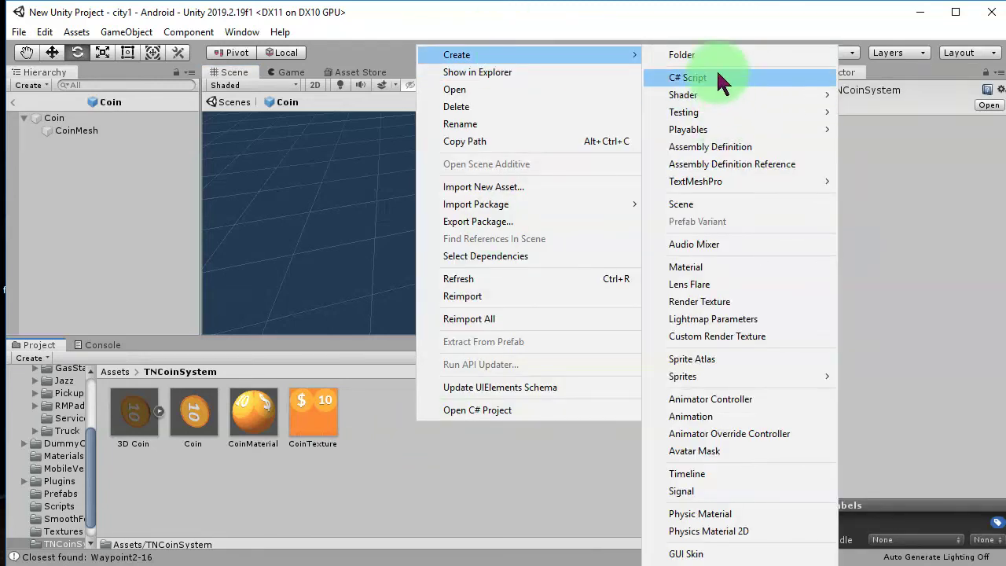
{"action": "left_click", "coordinate": [765, 78]}
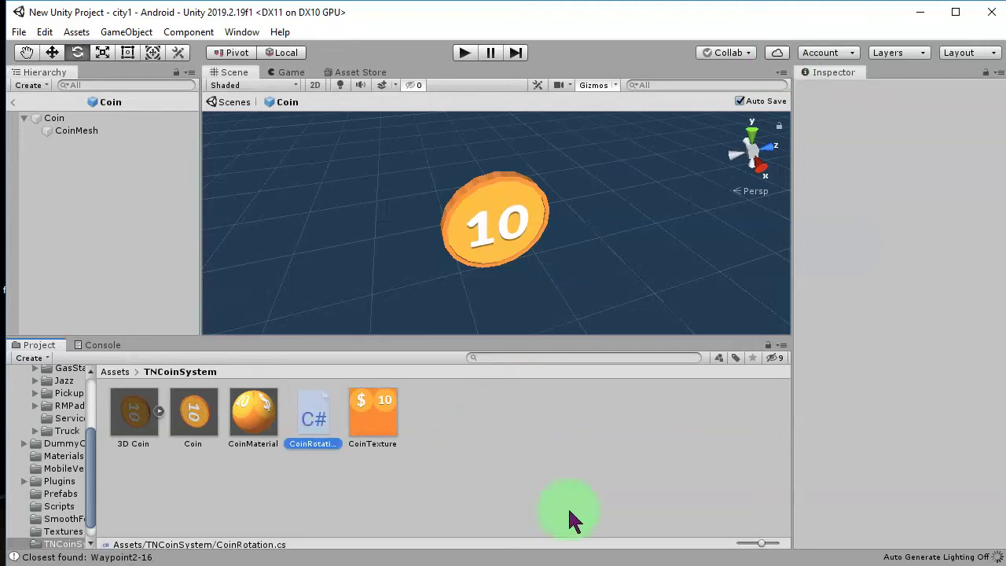
{"action": "left_click", "coordinate": [556, 485]}
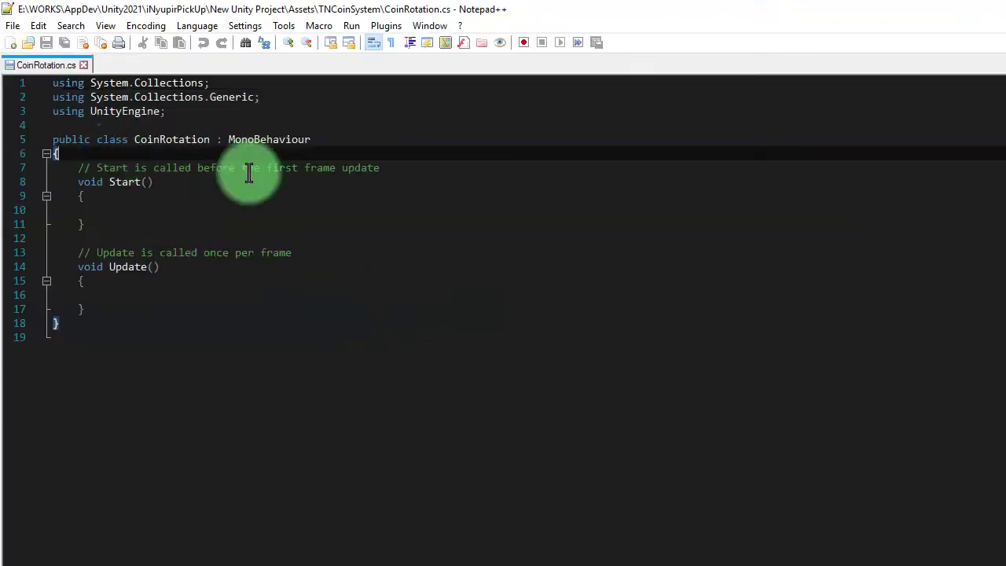
Declare 'public float rotationSpeed = 1f;' under the class brace and save.
{"action": "key", "text": "Return"}
{"action": "key", "text": "Return"}
{"action": "key", "text": "Return"}
{"action": "left_click", "coordinate": [662, 180]}
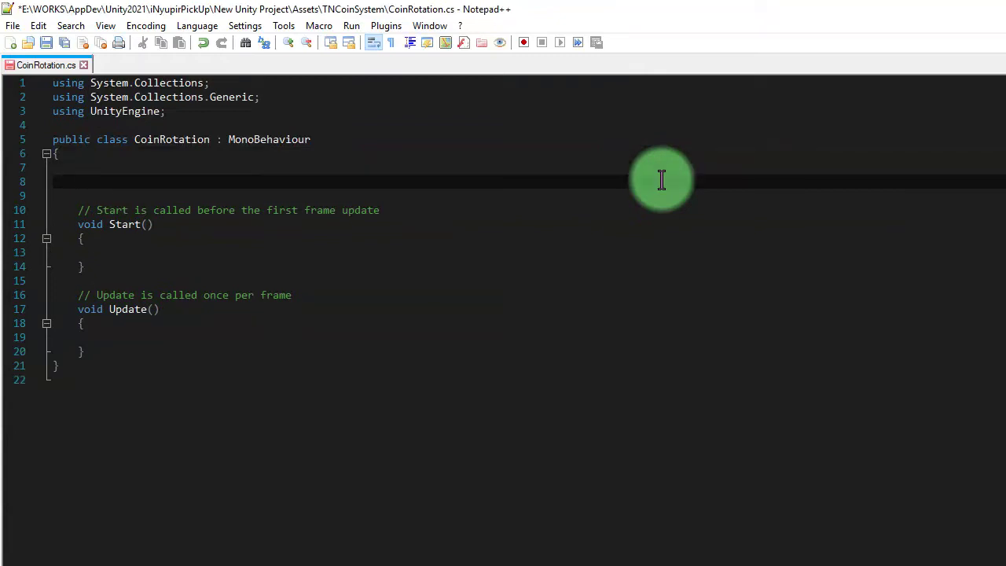
{"action": "scroll", "coordinate": [465, 369], "scroll_direction": "up", "scroll_amount": 2, "text": "ctrl"}
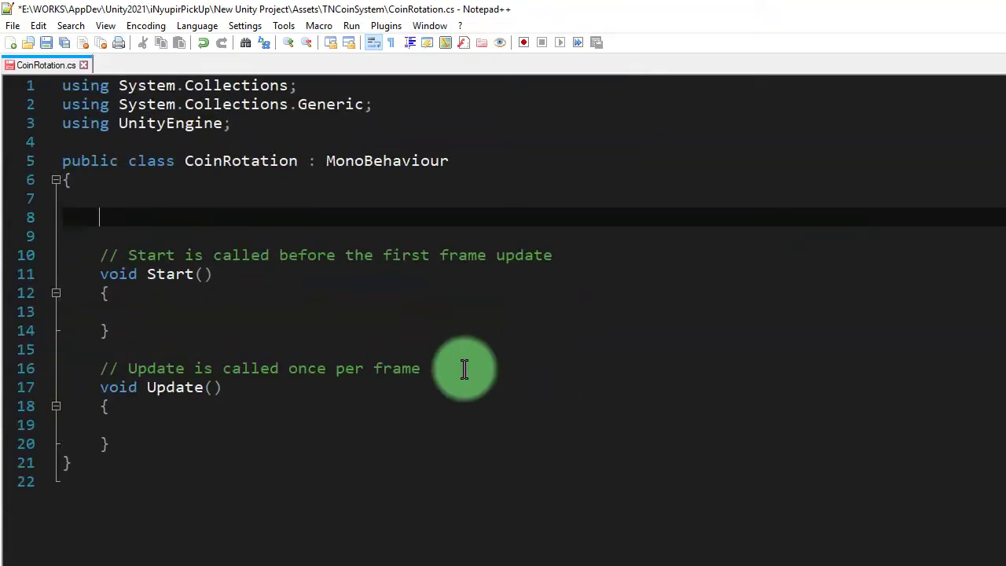
{"action": "type", "text": "public float "}
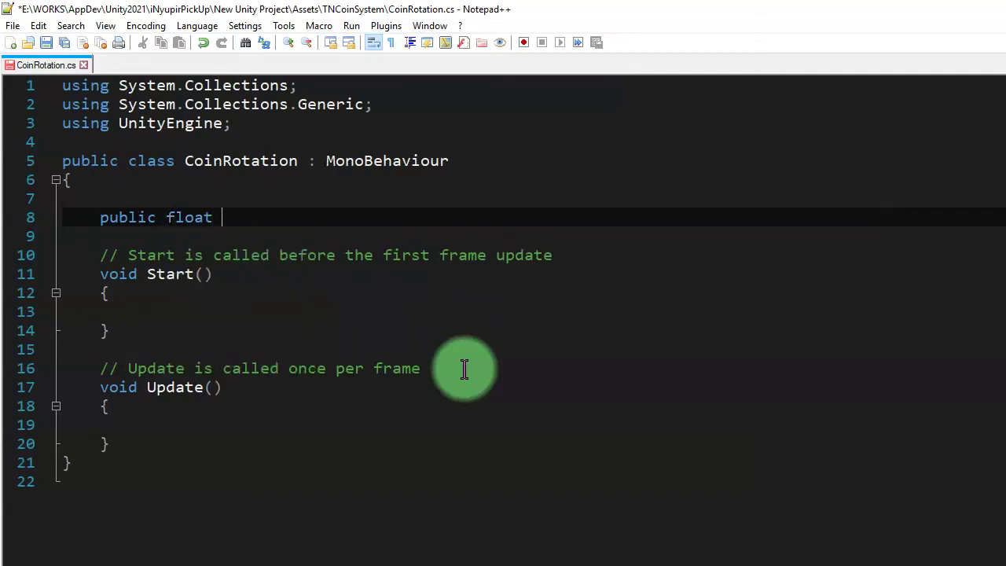
{"action": "type", "text": "r"}
{"action": "key", "text": "BackSpace"}
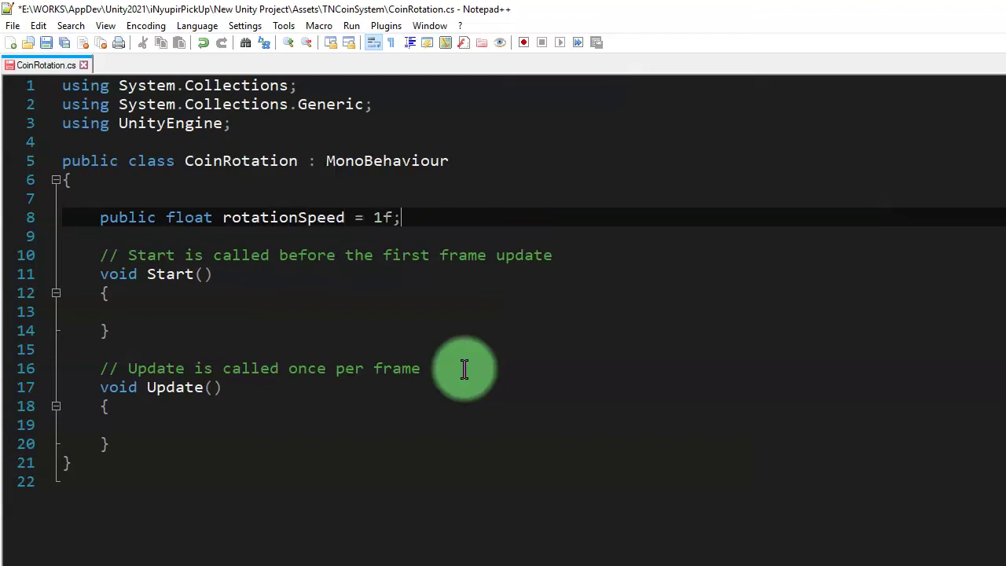
{"action": "key", "text": "ctrl+s"}
Add a 'transform.Rotate();' call inside Update and save the script.
{"action": "key", "text": "Down"}
{"action": "key", "text": "Down"}
{"action": "key", "text": "Down"}
{"action": "key", "text": "Down"}
{"action": "key", "text": "Down"}
{"action": "key", "text": "Down"}
{"action": "key", "text": "Down"}
{"action": "key", "text": "Down"}
{"action": "key", "text": "Down"}
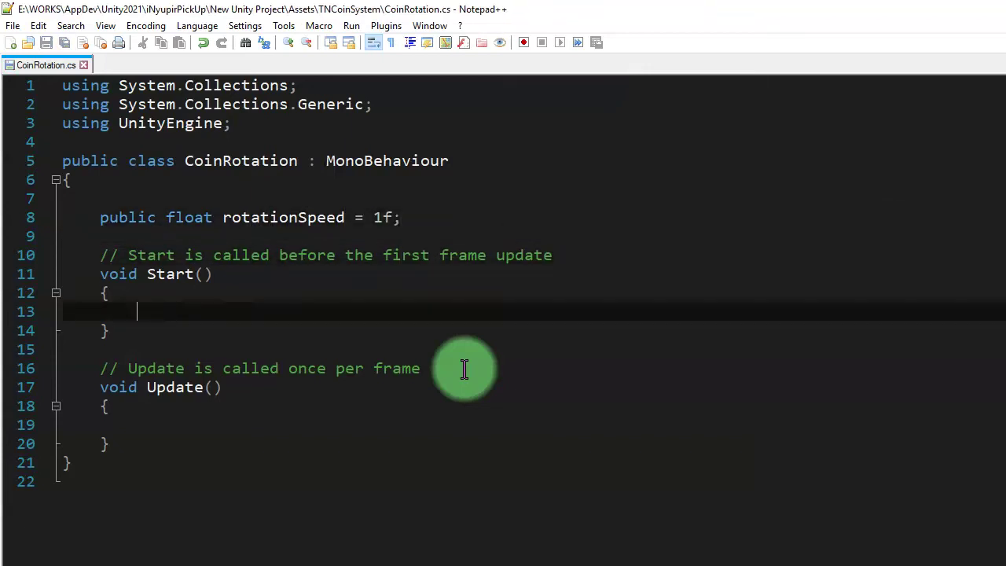
{"action": "key", "text": "Down"}
{"action": "key", "text": "Down"}
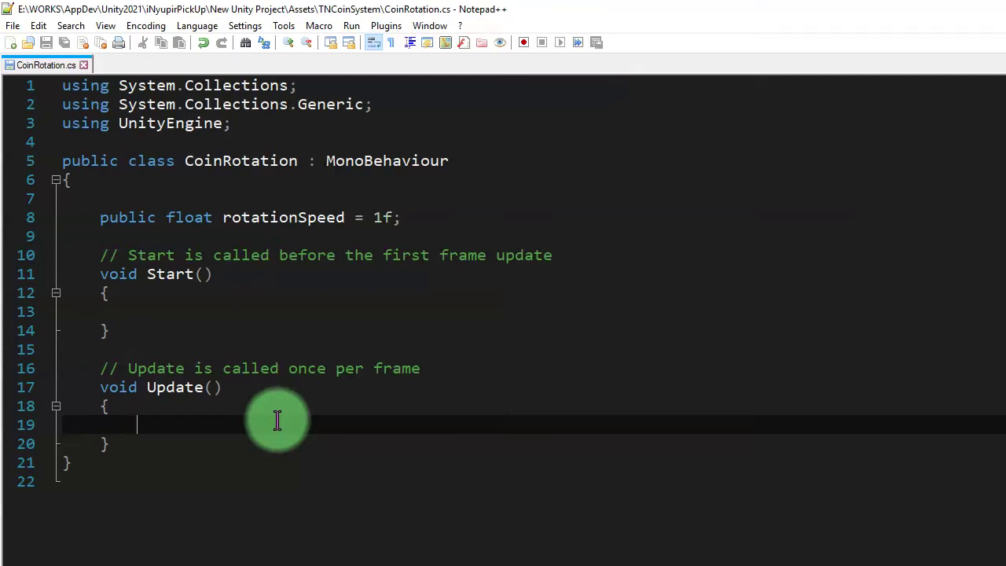
{"action": "type", "text": "transform.Rotate();"}
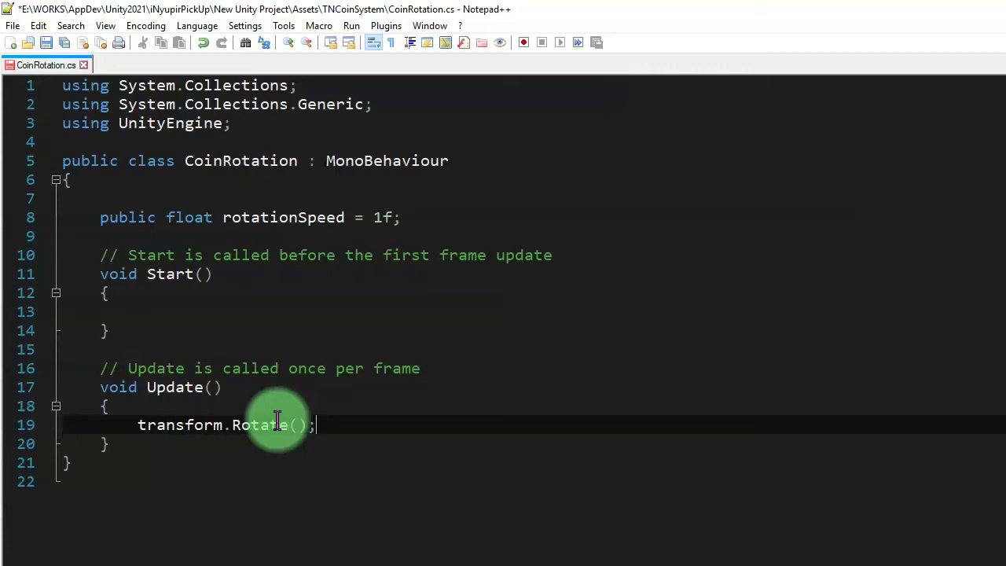
{"action": "key", "text": "ctrl+s"}
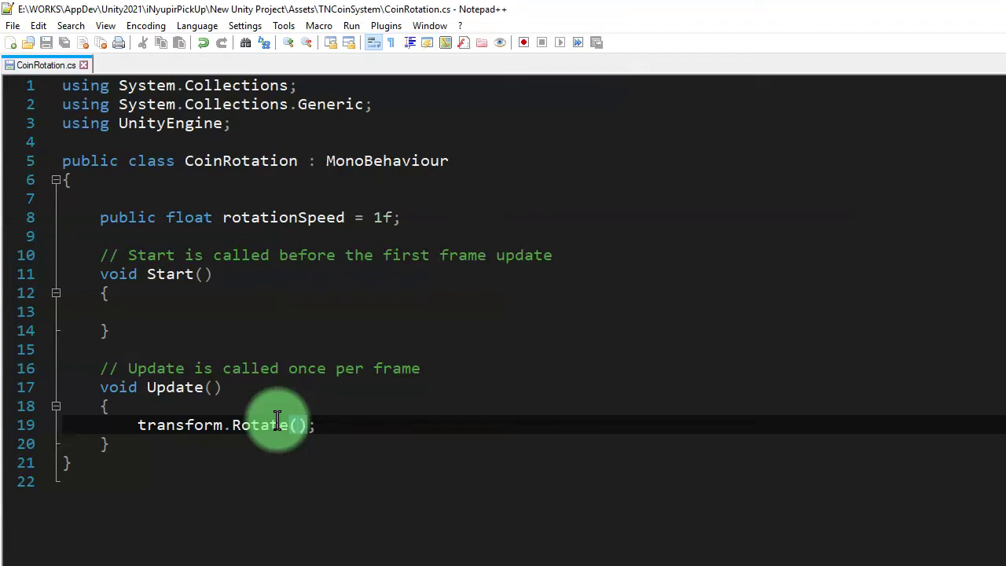
{"action": "left_click", "coordinate": [378, 562]}
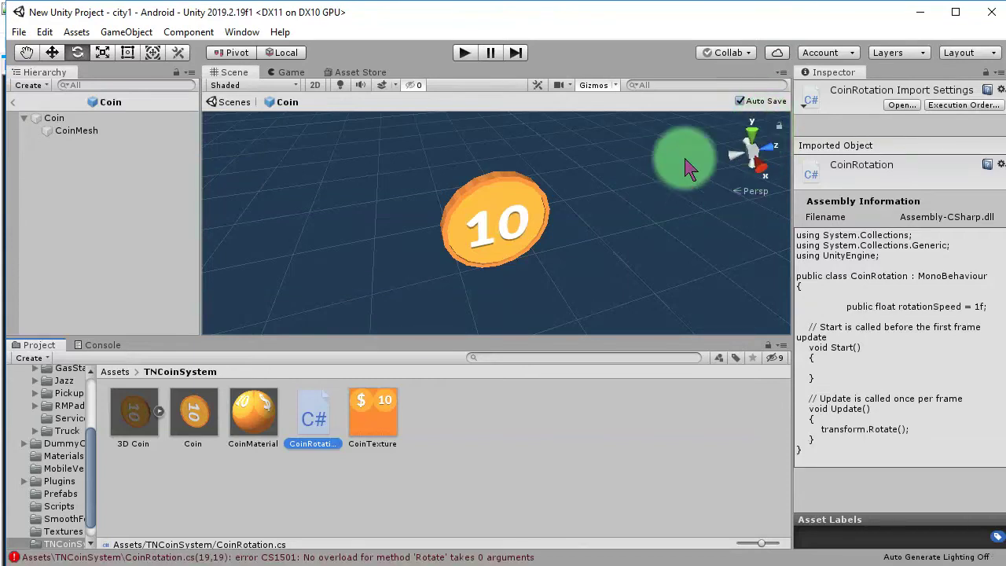
{"action": "left_click", "coordinate": [71, 120]}
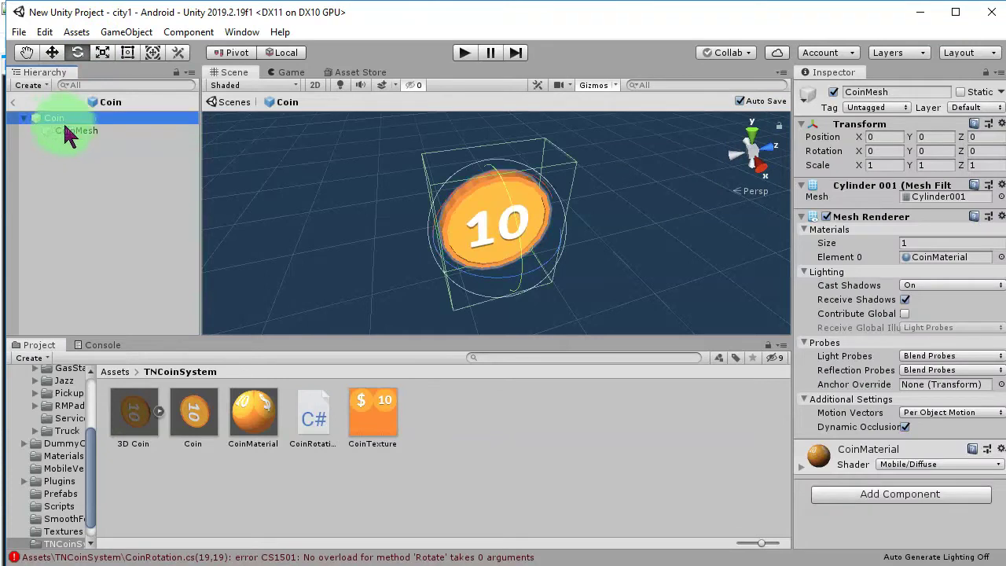
{"action": "left_click_drag", "start_coordinate": [480, 277], "coordinate": [528, 322]}
{"action": "key", "text": "ctrl+z"}
{"action": "key", "text": "ctrl+z"}
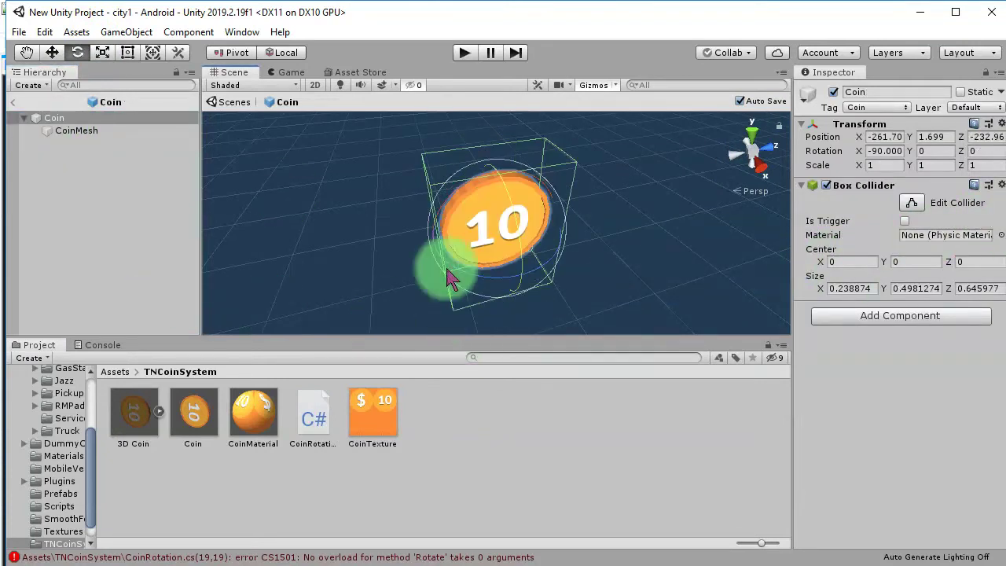
{"action": "key", "text": "alt+Tab"}
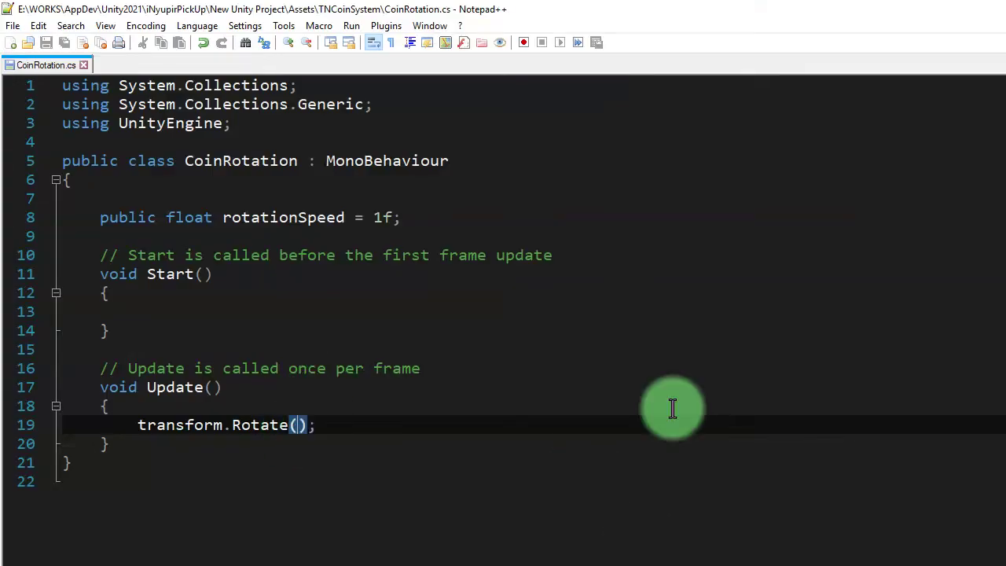
Fill Rotate with (0f, rotationSpeed, 0f), save, and switch back to Unity.
{"action": "type", "text": "x"}
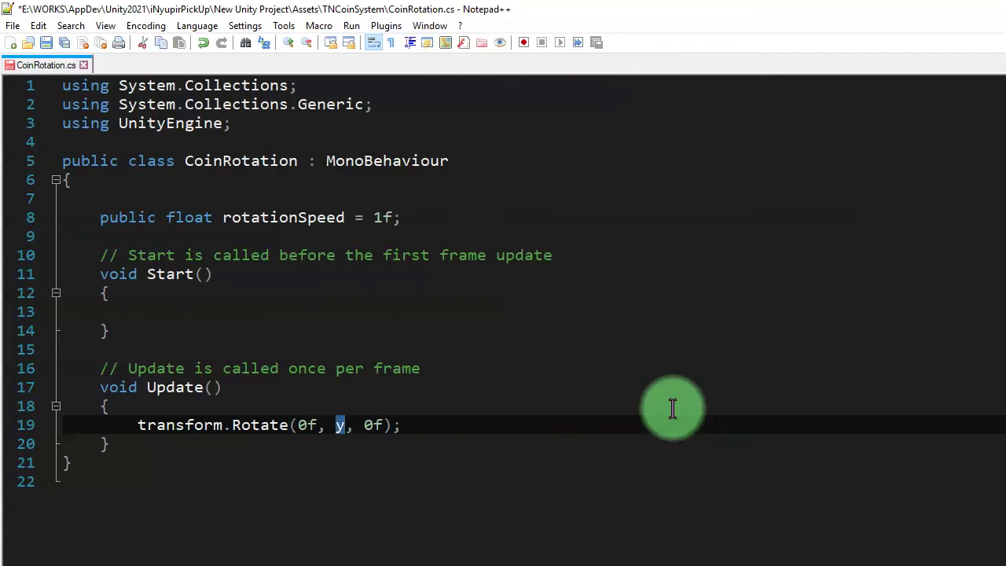
{"action": "type", "text": "rotat"}
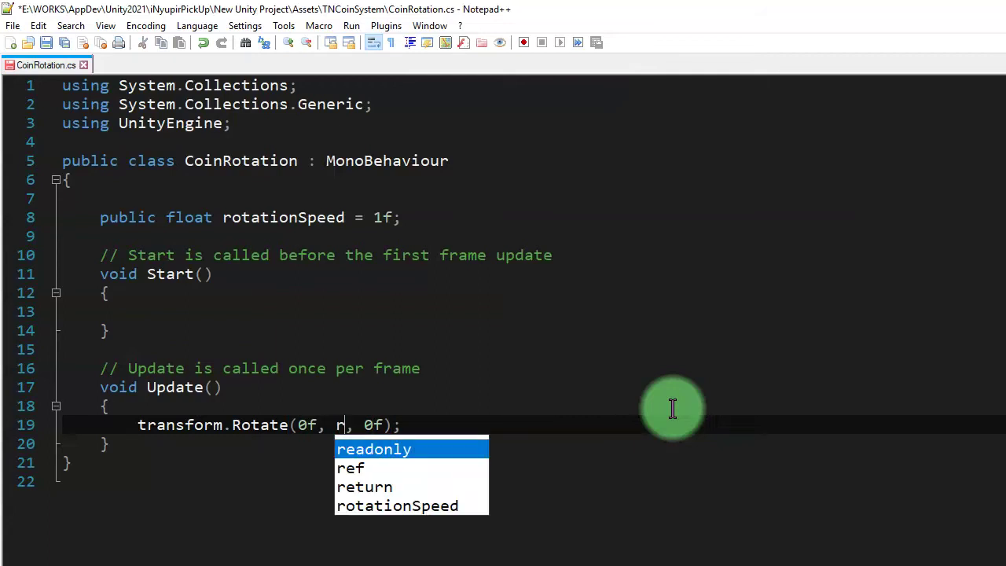
{"action": "key", "text": "Return"}
{"action": "key", "text": "ctrl+s"}
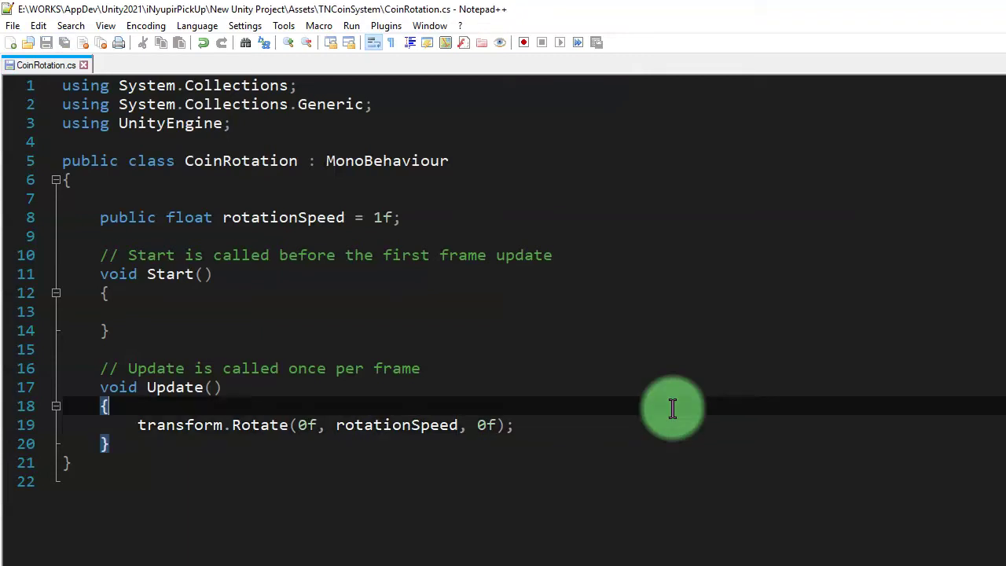
{"action": "key", "text": "alt+Tab"}
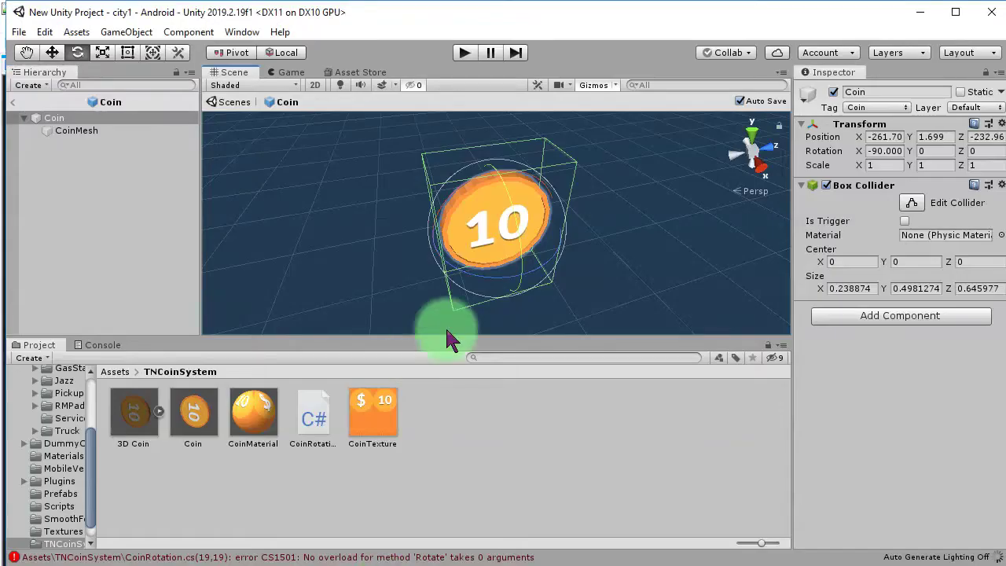
Attach CoinRotation to the Coin, exit Prefab Mode to city1, and start playing.
{"action": "left_click", "coordinate": [312, 425]}
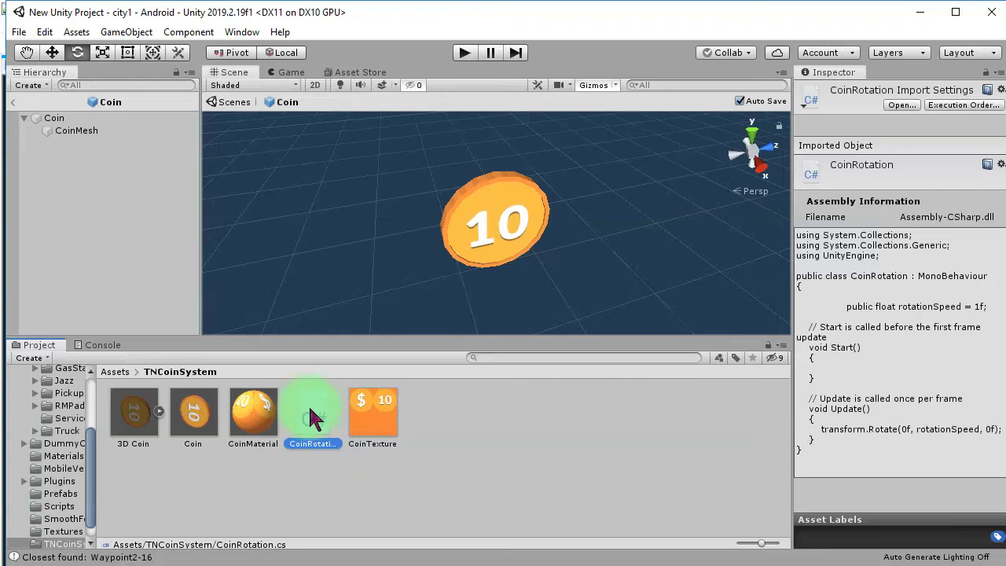
{"action": "left_click_drag", "start_coordinate": [559, 438], "coordinate": [72, 124]}
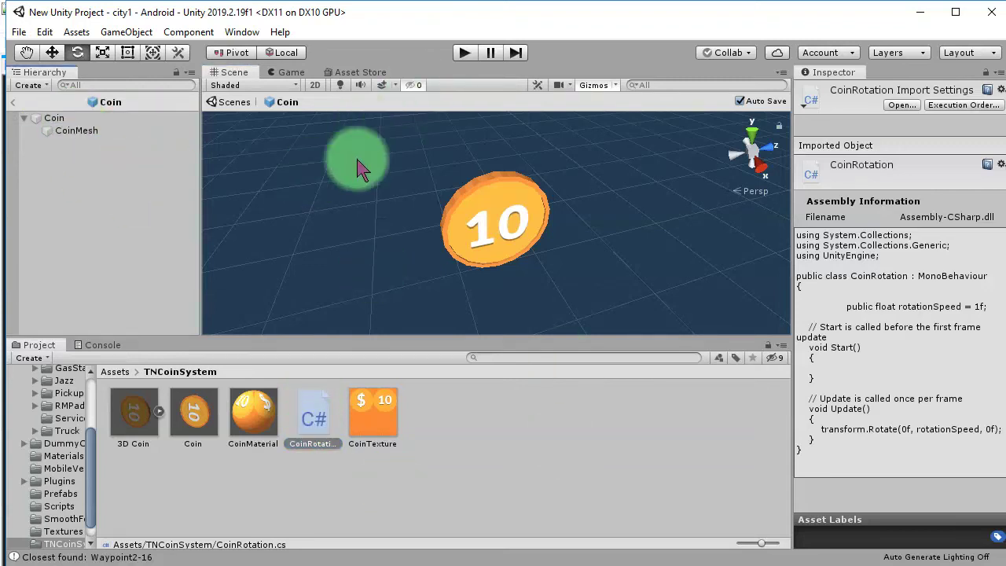
{"action": "left_click", "coordinate": [13, 102]}
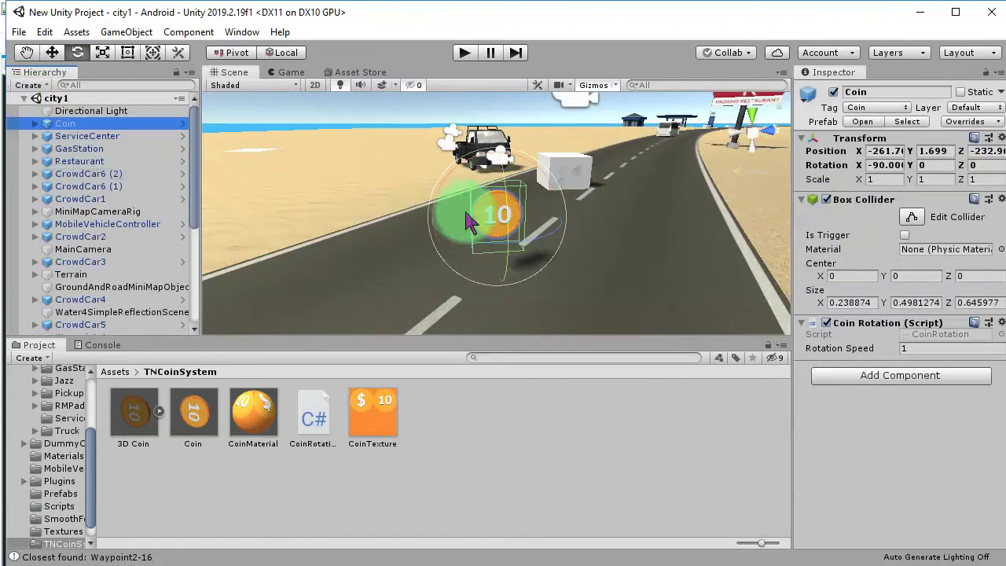
{"action": "left_click", "coordinate": [465, 54]}
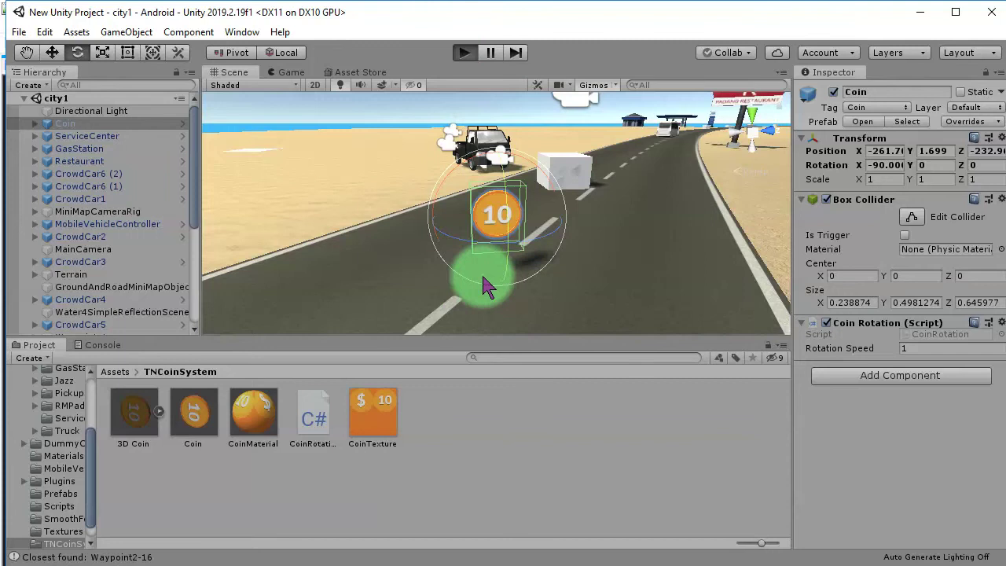
{"action": "left_click", "coordinate": [465, 53]}
{"action": "mouse_move", "coordinate": [491, 228]}
{"action": "left_mouse_down"}
{"action": "mouse_move", "coordinate": [533, 220]}
{"action": "mouse_move", "coordinate": [555, 174]}
{"action": "left_mouse_up"}
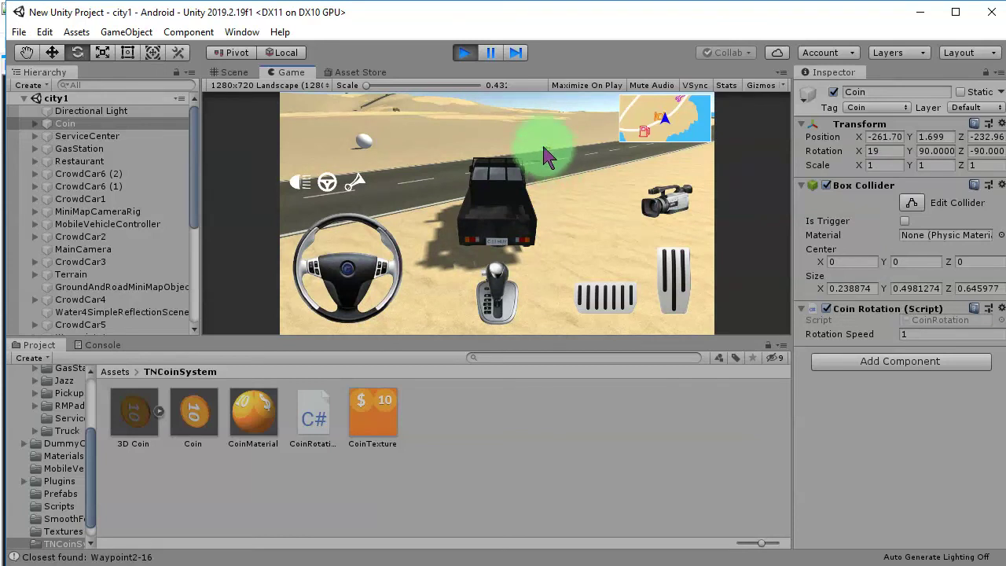
{"action": "left_click_drag", "start_coordinate": [543, 171], "coordinate": [542, 248]}
{"action": "left_click", "coordinate": [465, 52]}
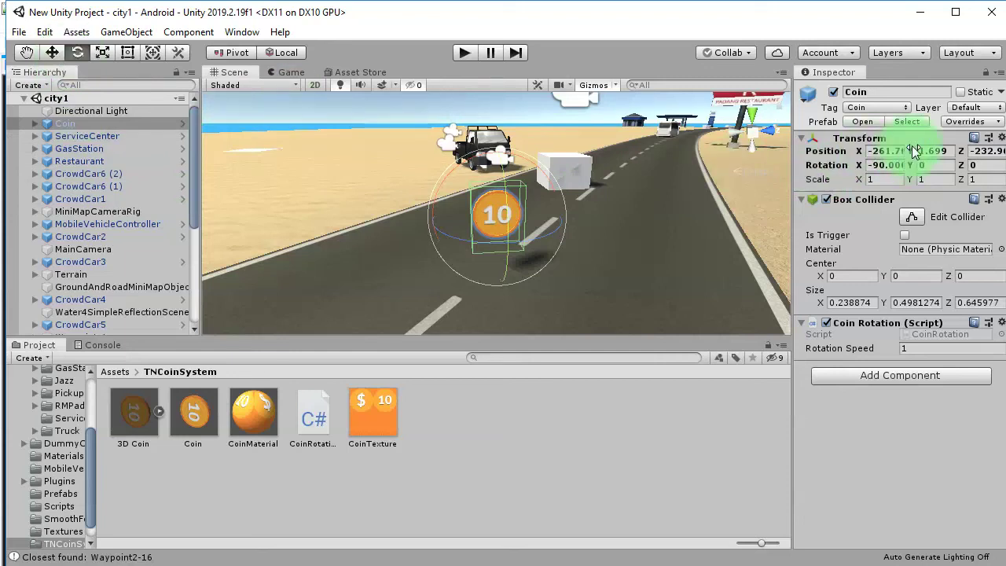
Reattach the CoinRotation script to the Coin and open the Coin prefab.
{"action": "mouse_move", "coordinate": [912, 150]}
{"action": "left_mouse_down"}
{"action": "mouse_move", "coordinate": [943, 143]}
{"action": "mouse_move", "coordinate": [922, 161]}
{"action": "mouse_move", "coordinate": [240, 234]}
{"action": "mouse_move", "coordinate": [654, 231]}
{"action": "mouse_move", "coordinate": [436, 231]}
{"action": "mouse_move", "coordinate": [305, 283]}
{"action": "left_mouse_up"}
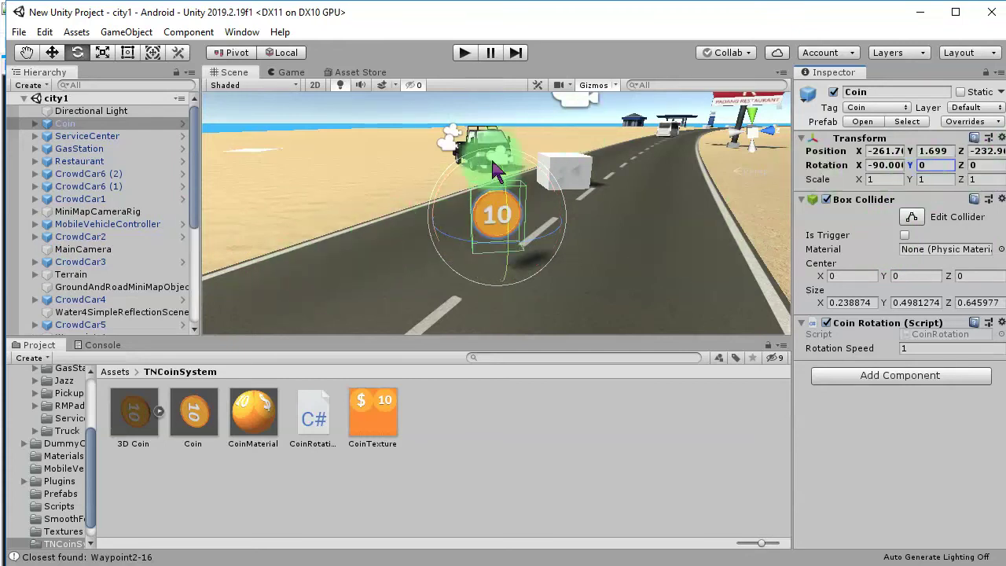
{"action": "left_click", "coordinate": [314, 417]}
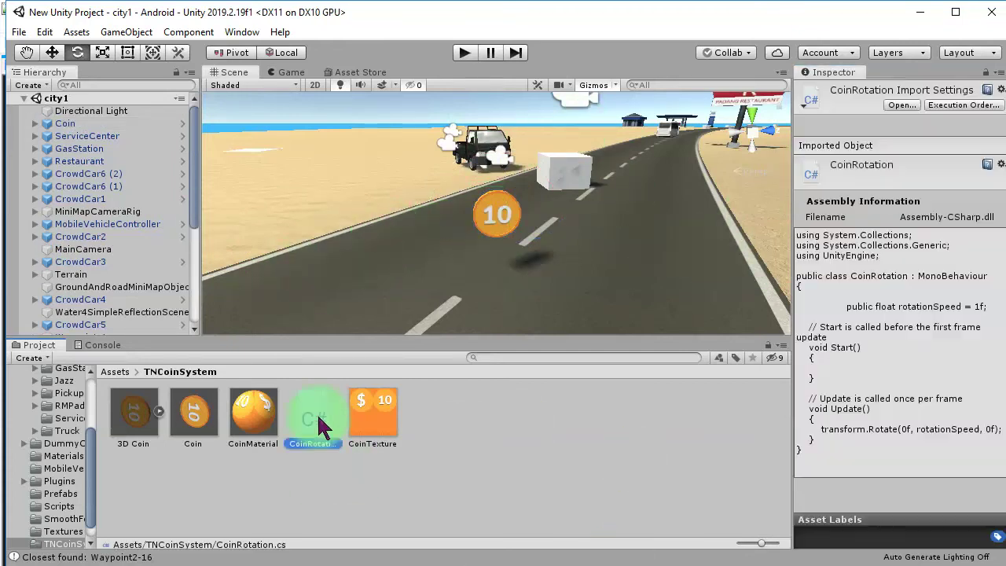
{"action": "mouse_move", "coordinate": [110, 149]}
{"action": "left_mouse_down"}
{"action": "mouse_move", "coordinate": [126, 214]}
{"action": "mouse_move", "coordinate": [113, 267]}
{"action": "mouse_move", "coordinate": [81, 125]}
{"action": "left_mouse_up"}
{"action": "left_click", "coordinate": [183, 124]}
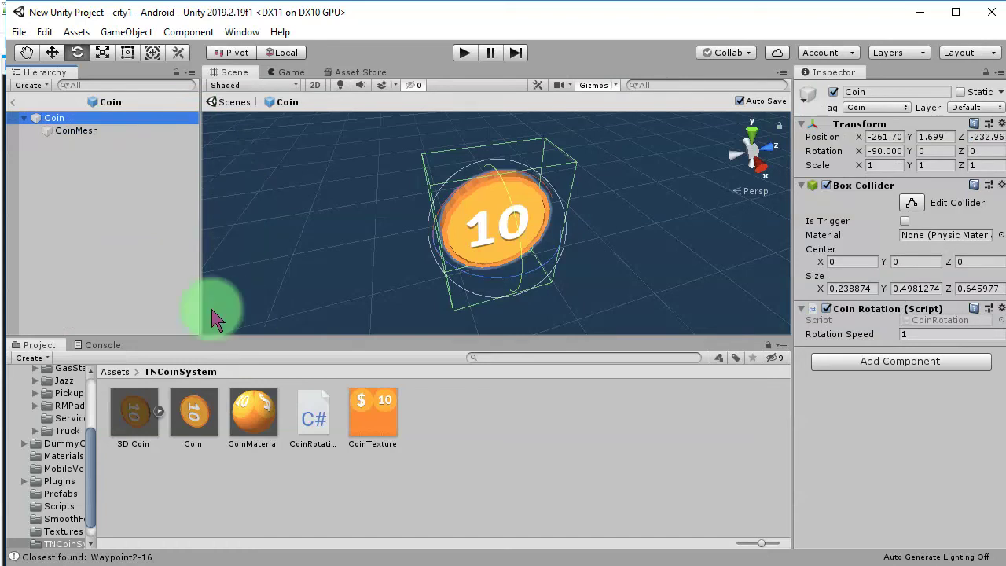
Test-spin the coin about its Z axis with the rotation gizmo, then undo it.
{"action": "left_click", "coordinate": [55, 211]}
{"action": "left_click", "coordinate": [63, 120]}
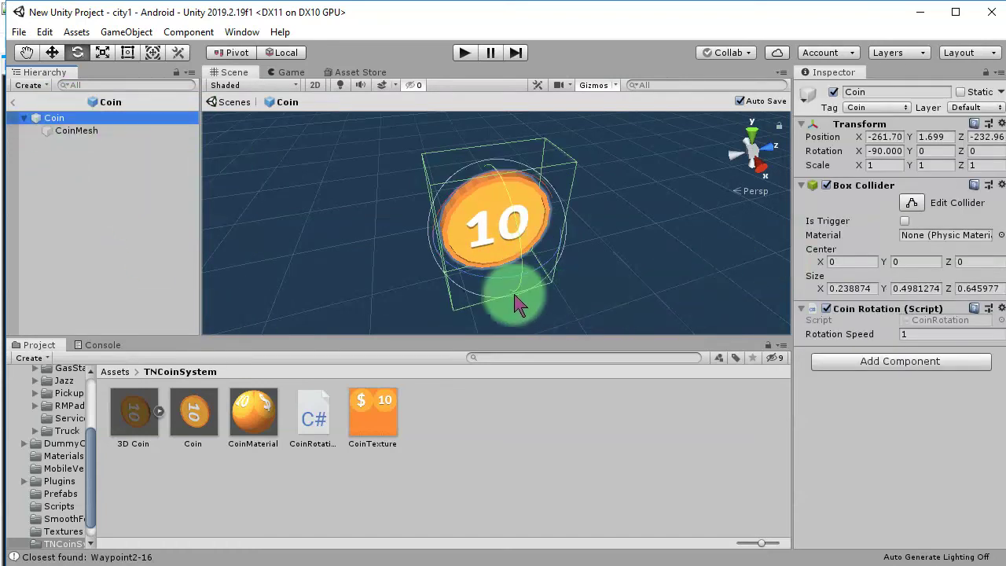
{"action": "left_click", "coordinate": [493, 286]}
{"action": "left_click_drag", "start_coordinate": [493, 280], "coordinate": [353, 321]}
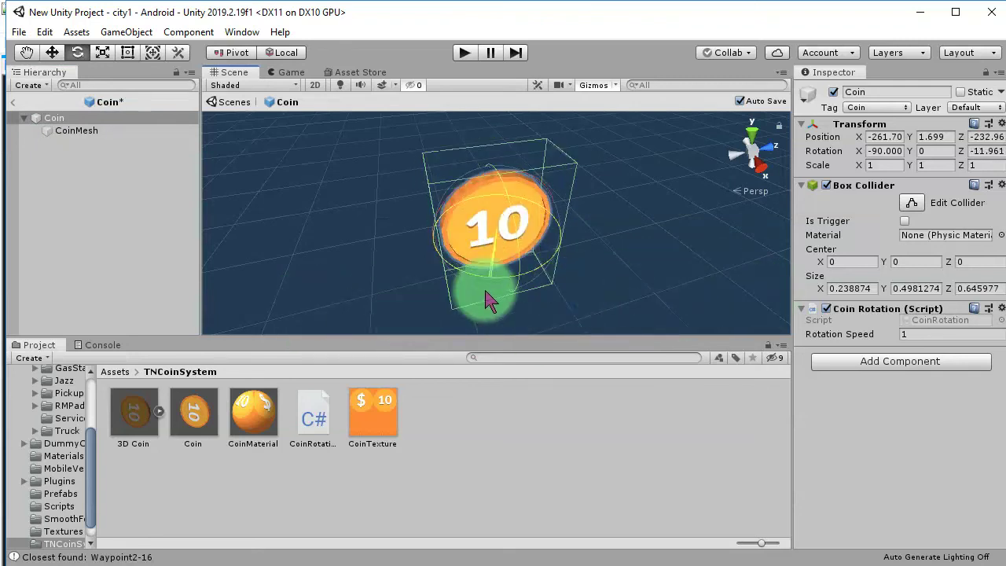
{"action": "left_click_drag", "start_coordinate": [443, 297], "coordinate": [514, 315]}
{"action": "key", "text": "ctrl+z"}
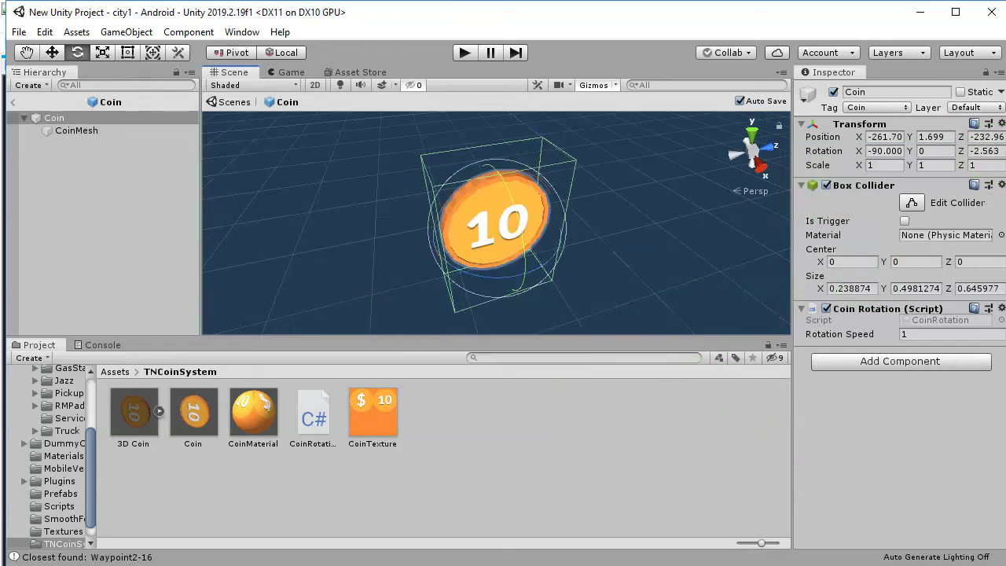
Make Rotate use rotationSpeed on the Z axis with a 10f default.
{"action": "double_click", "coordinate": [312, 418]}
{"action": "double_click", "coordinate": [358, 425]}
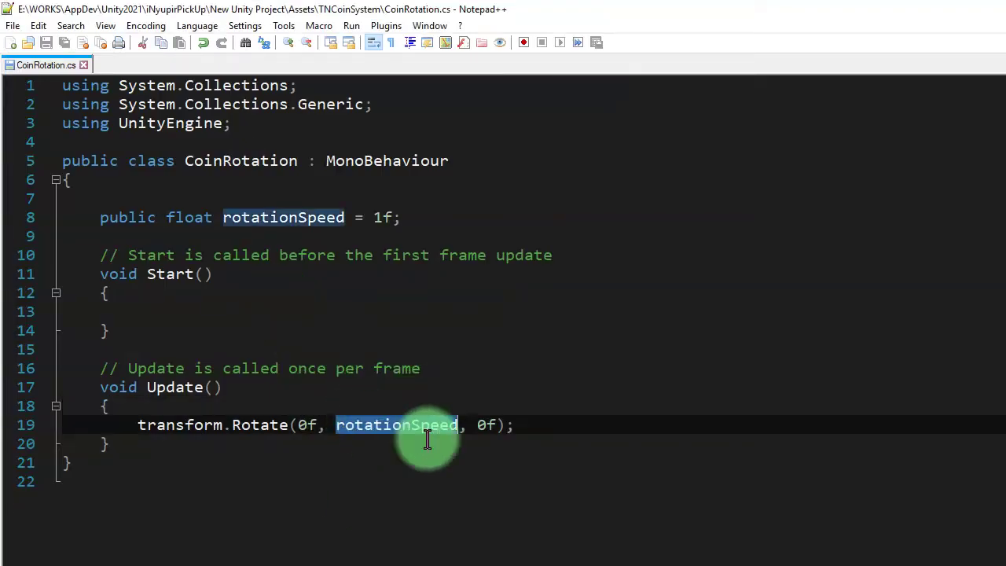
{"action": "key", "text": "Delete"}
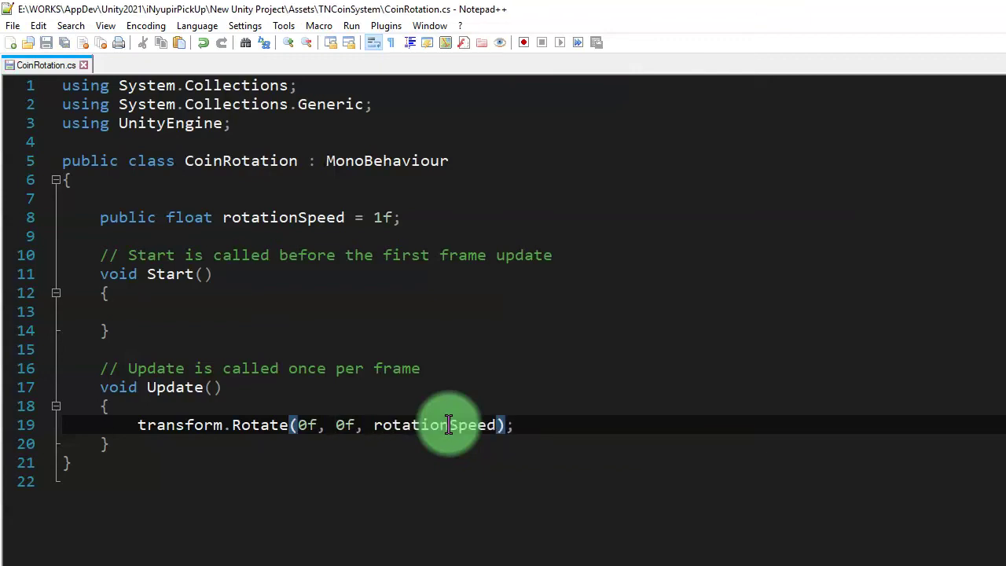
{"action": "left_click", "coordinate": [374, 218]}
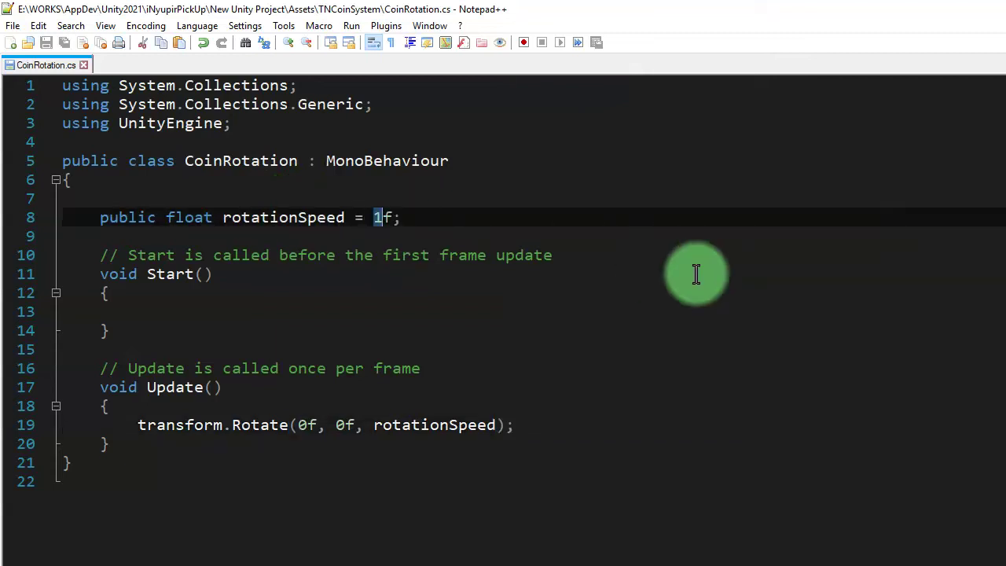
{"action": "type", "text": "10"}
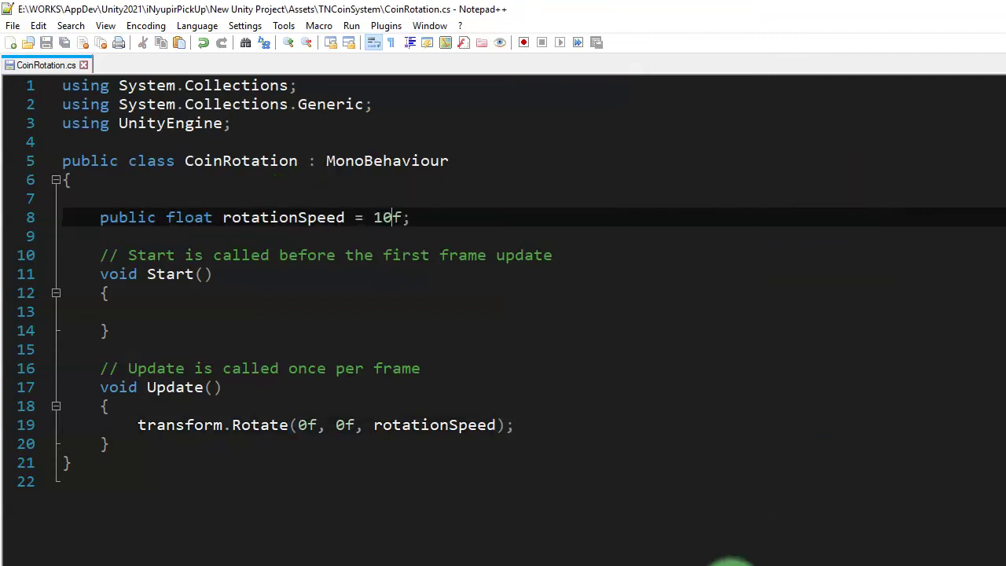
{"action": "key", "text": "alt+Tab"}
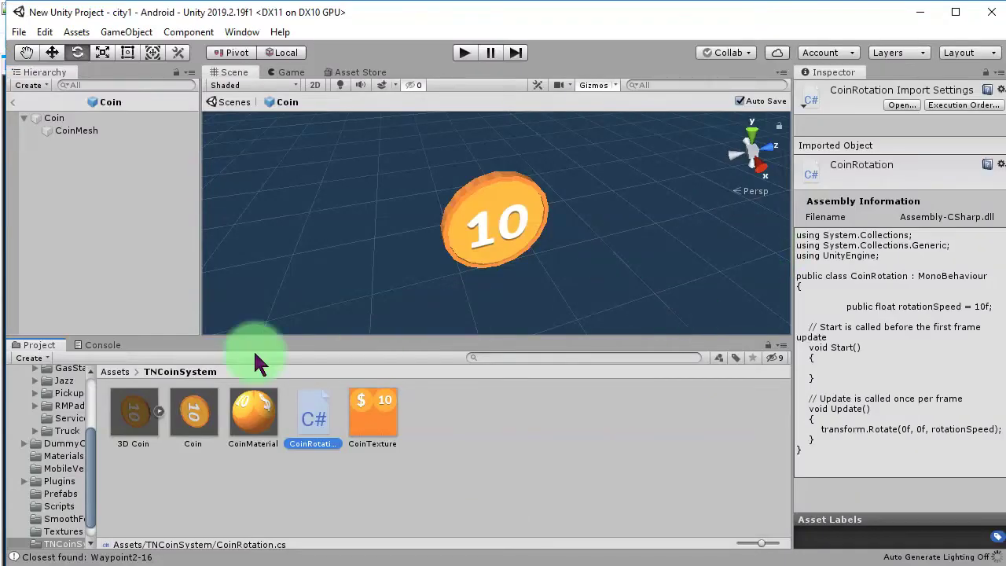
Set the prefab Coin's Rotation Speed to 10 and go back to city1.
{"action": "left_click", "coordinate": [53, 118]}
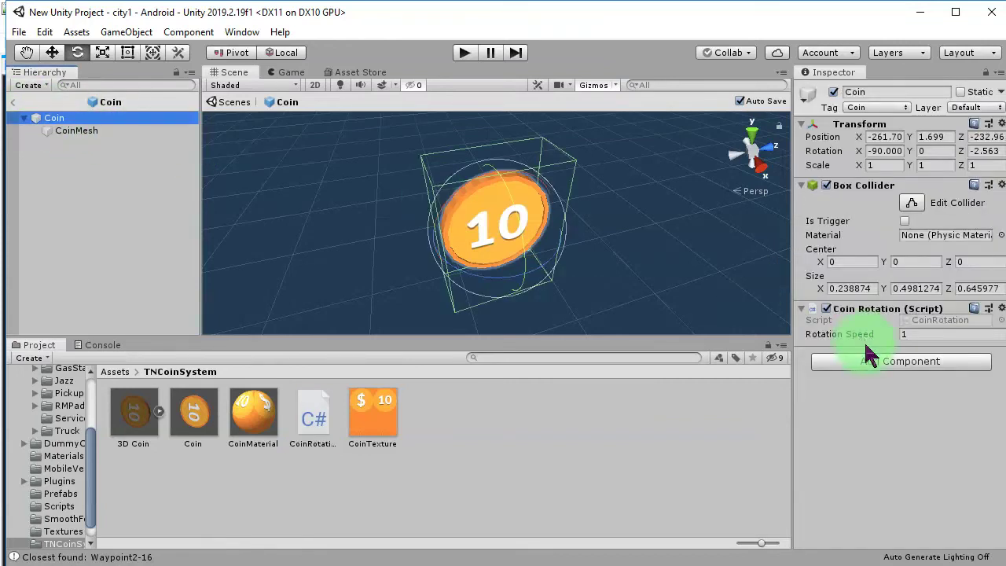
{"action": "left_click", "coordinate": [930, 333]}
{"action": "type", "text": "1"}
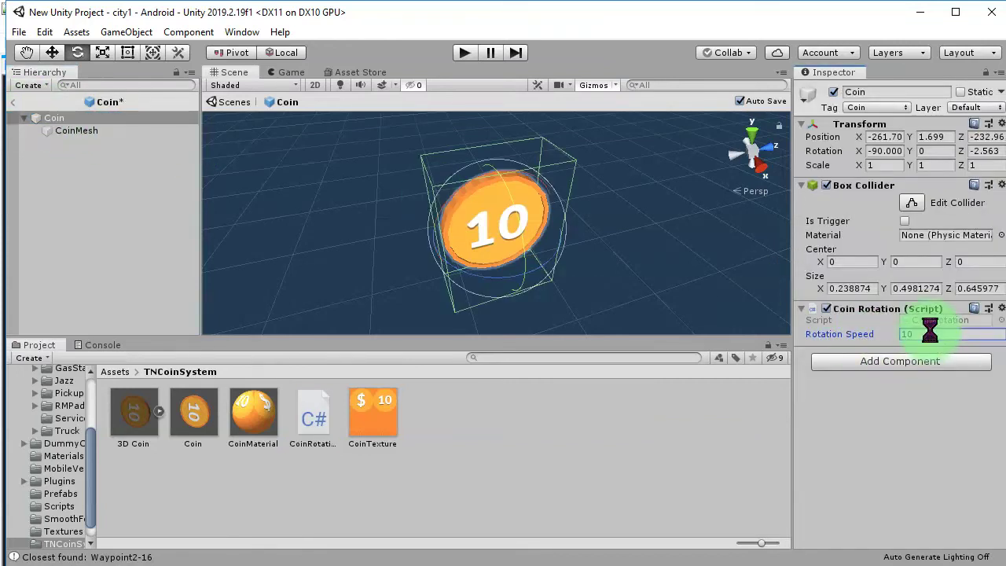
{"action": "left_click", "coordinate": [17, 104]}
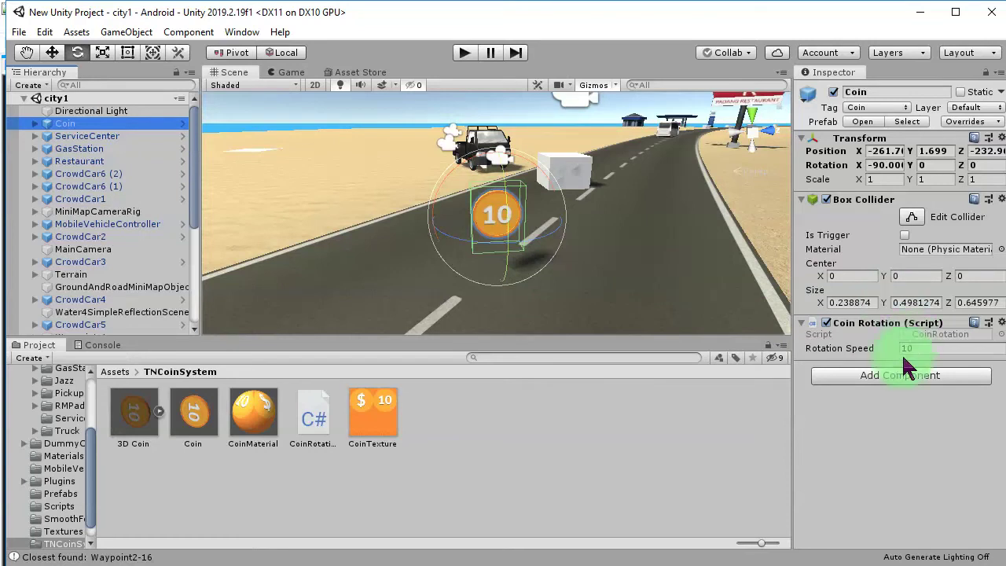
{"action": "left_click", "coordinate": [464, 53]}
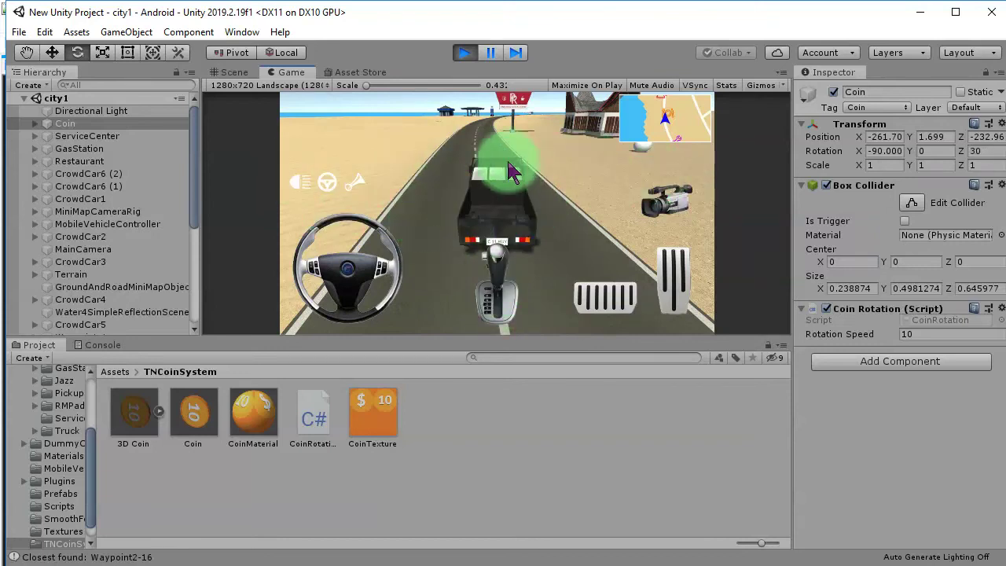
{"action": "left_click_drag", "start_coordinate": [397, 261], "coordinate": [531, 214]}
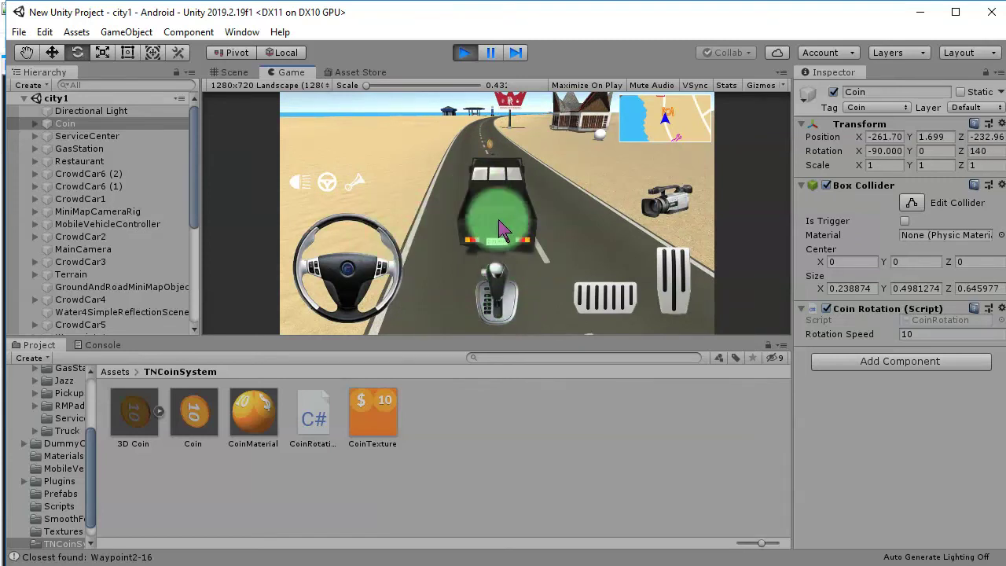
{"action": "left_click", "coordinate": [692, 293]}
{"action": "left_click", "coordinate": [511, 300]}
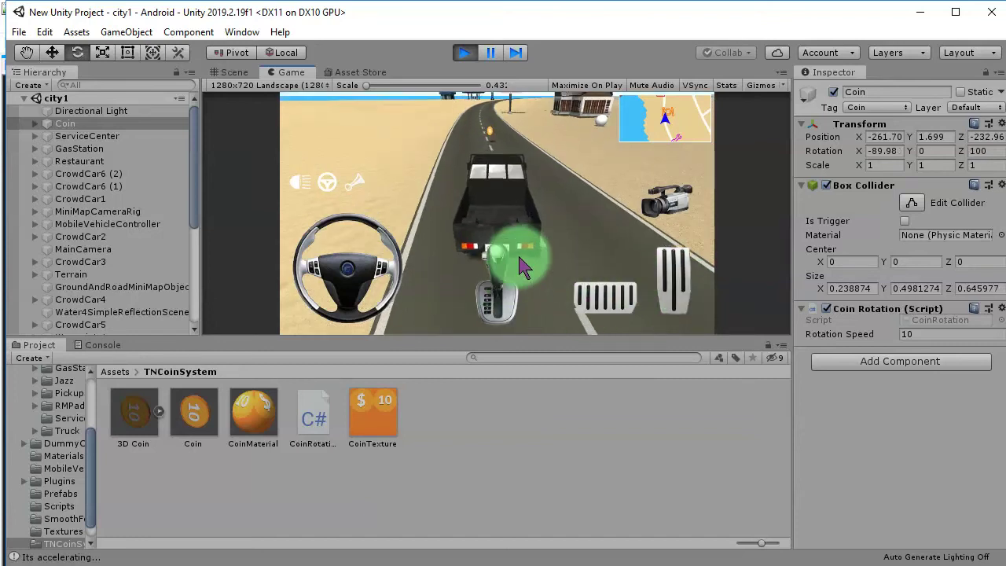
{"action": "left_click", "coordinate": [511, 303]}
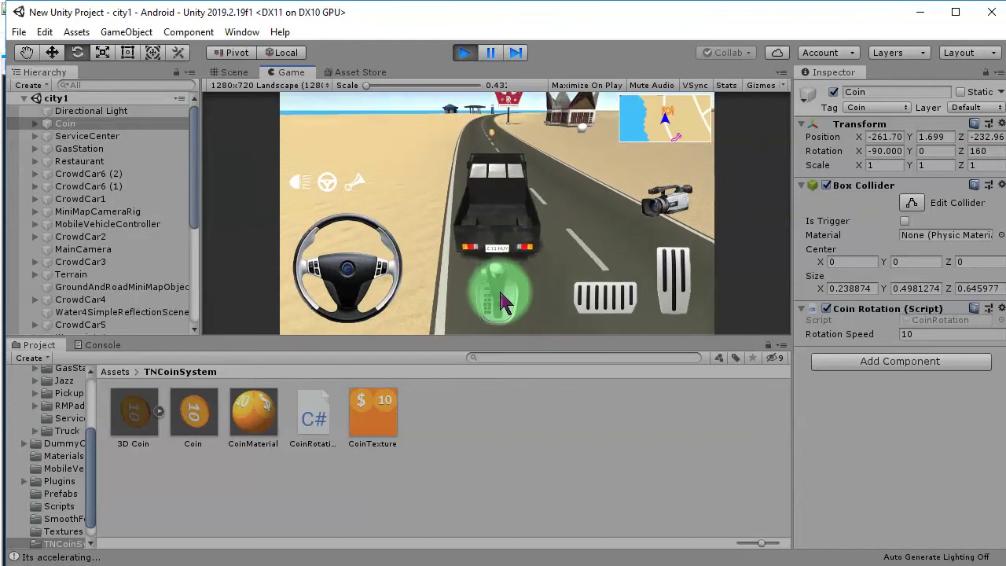
{"action": "left_click_drag", "start_coordinate": [503, 303], "coordinate": [506, 143]}
{"action": "left_click", "coordinate": [465, 52]}
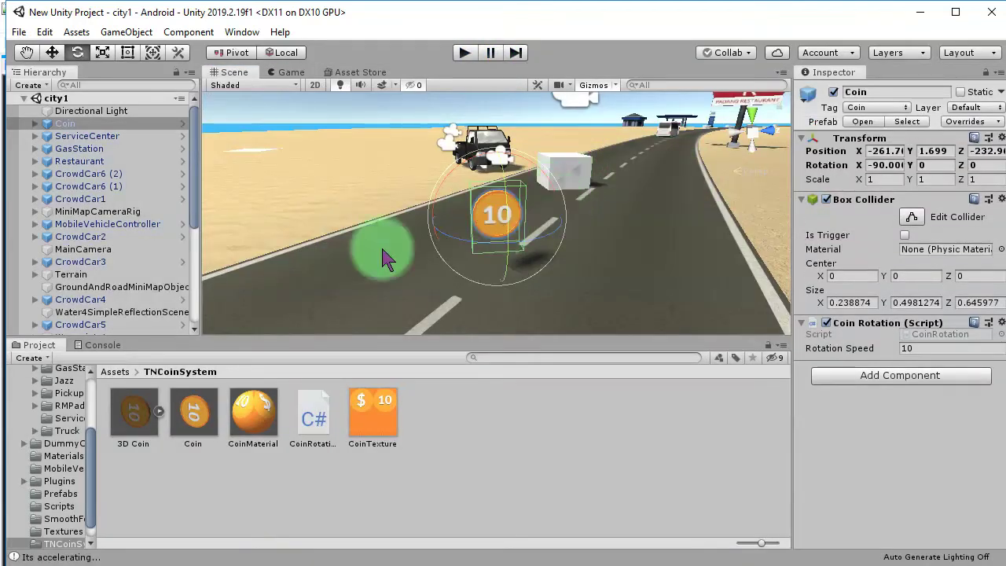
Open the Coin prefab and tick Is Trigger on its Box Collider.
{"action": "left_click", "coordinate": [184, 123]}
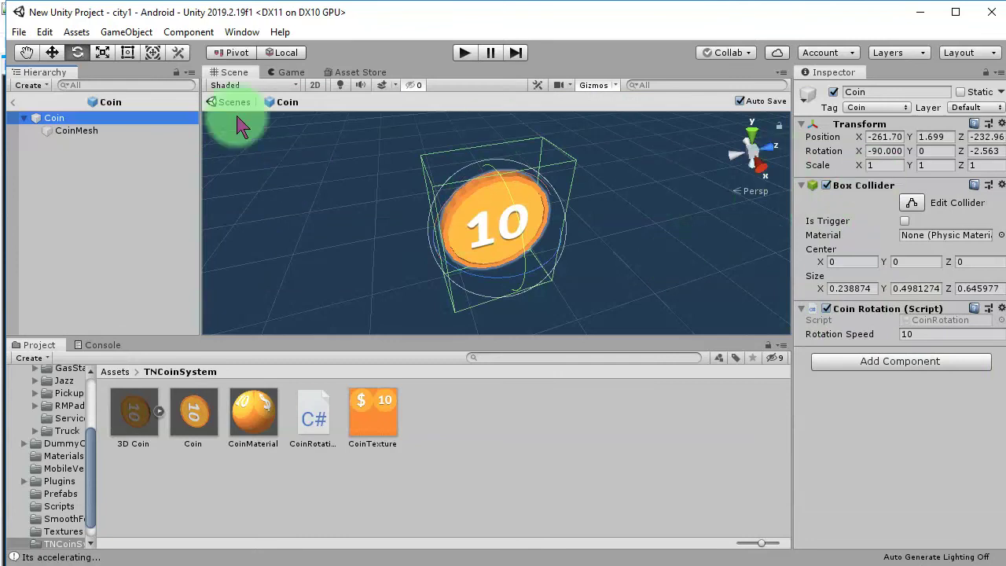
{"action": "left_click", "coordinate": [906, 223]}
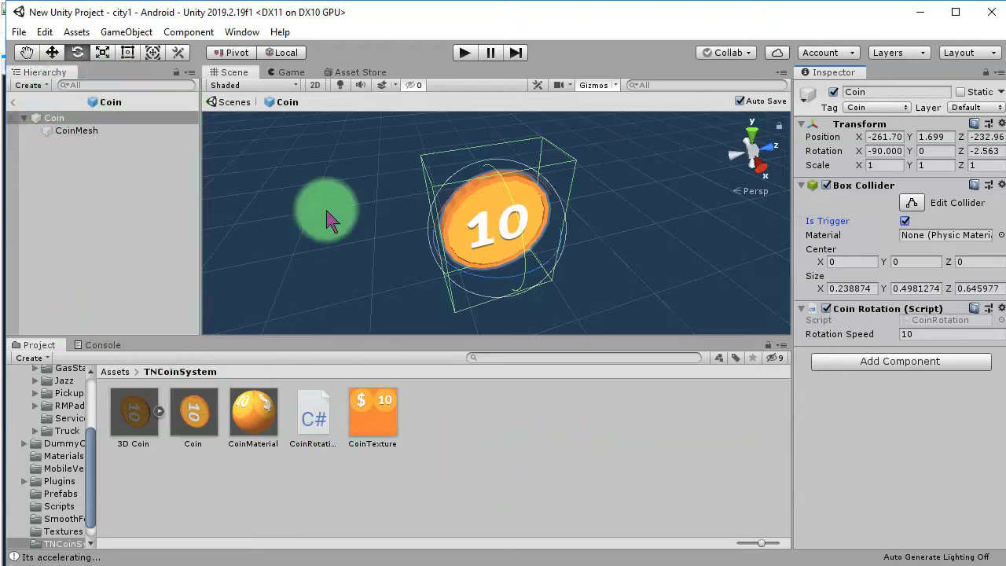
{"action": "left_click", "coordinate": [488, 428]}
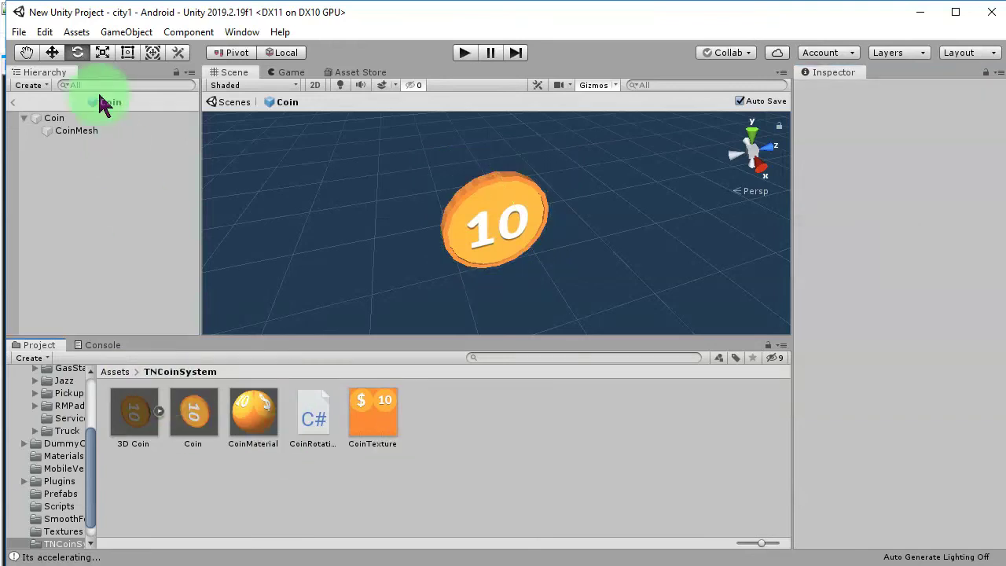
Open the MobileVehicleController prefab and frame the truck's CarObject to inspect its collider.
{"action": "left_click", "coordinate": [11, 102]}
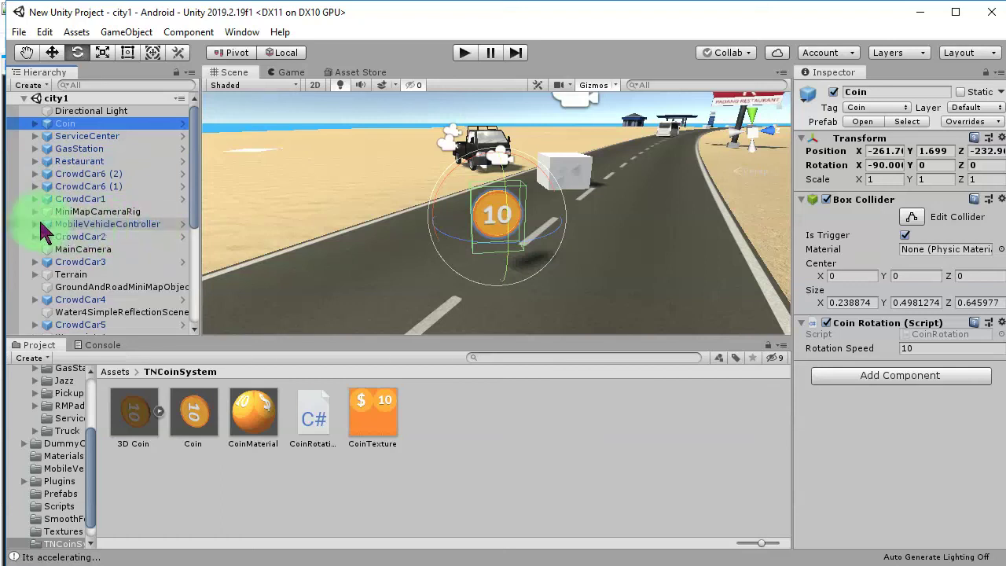
{"action": "left_click", "coordinate": [183, 225]}
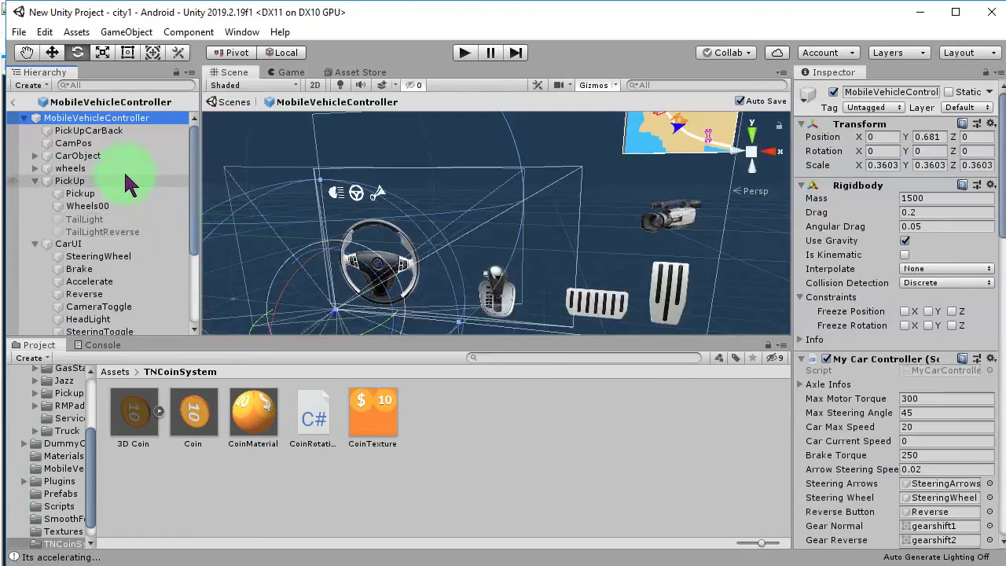
{"action": "left_click", "coordinate": [85, 156]}
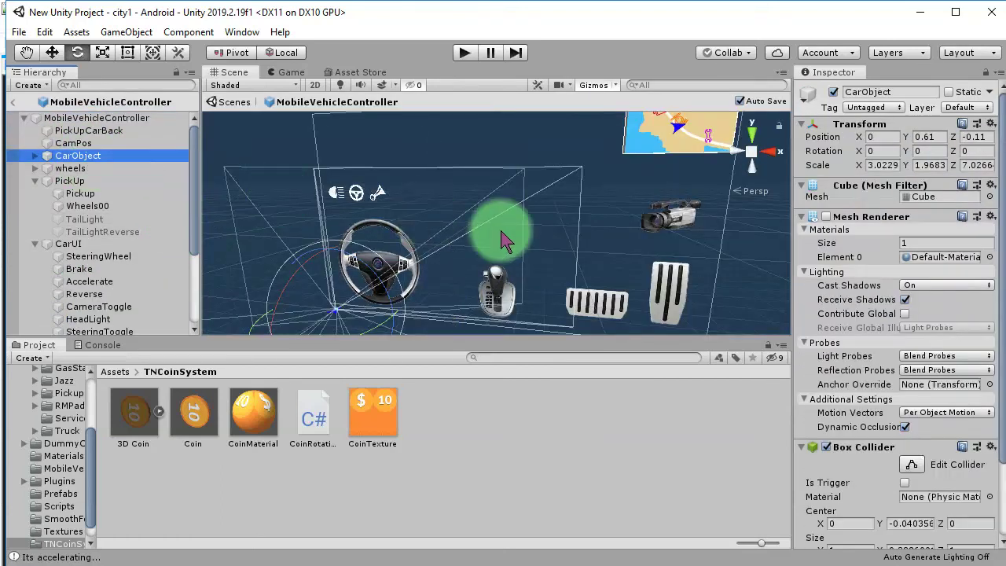
{"action": "key", "text": "f"}
{"action": "left_click_drag", "start_coordinate": [436, 253], "coordinate": [619, 203], "text": "alt"}
{"action": "scroll", "coordinate": [849, 377], "scroll_direction": "down", "scroll_amount": 3}
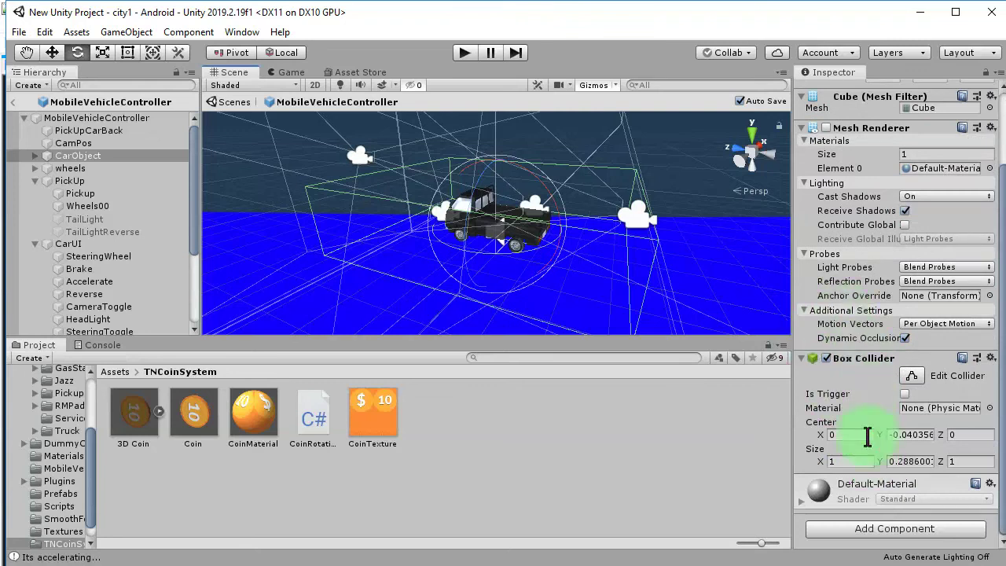
{"action": "scroll", "coordinate": [854, 382], "scroll_direction": "up", "scroll_amount": 3}
{"action": "scroll", "coordinate": [827, 354], "scroll_direction": "down", "scroll_amount": 3}
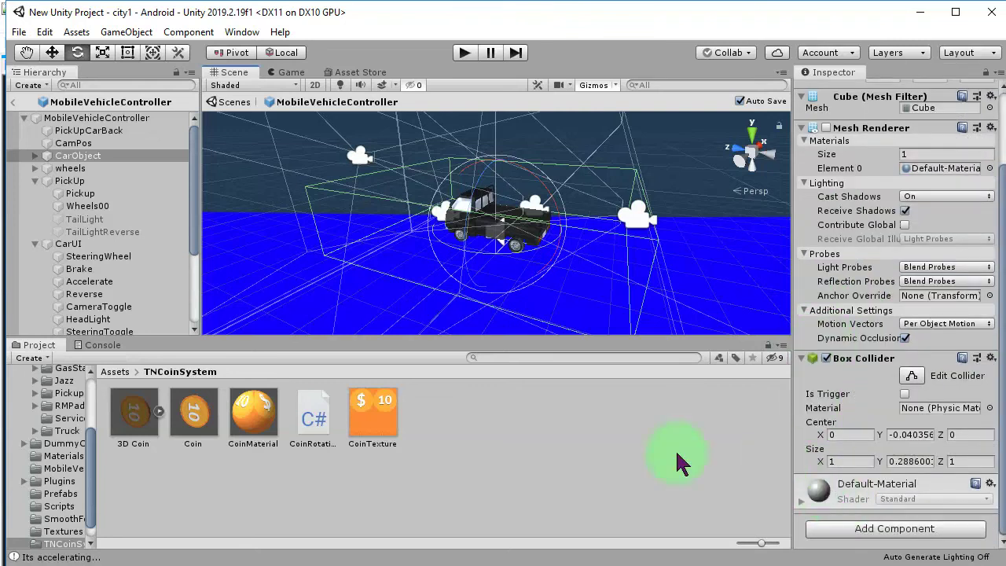
{"action": "scroll", "coordinate": [827, 389], "scroll_direction": "up", "scroll_amount": 3}
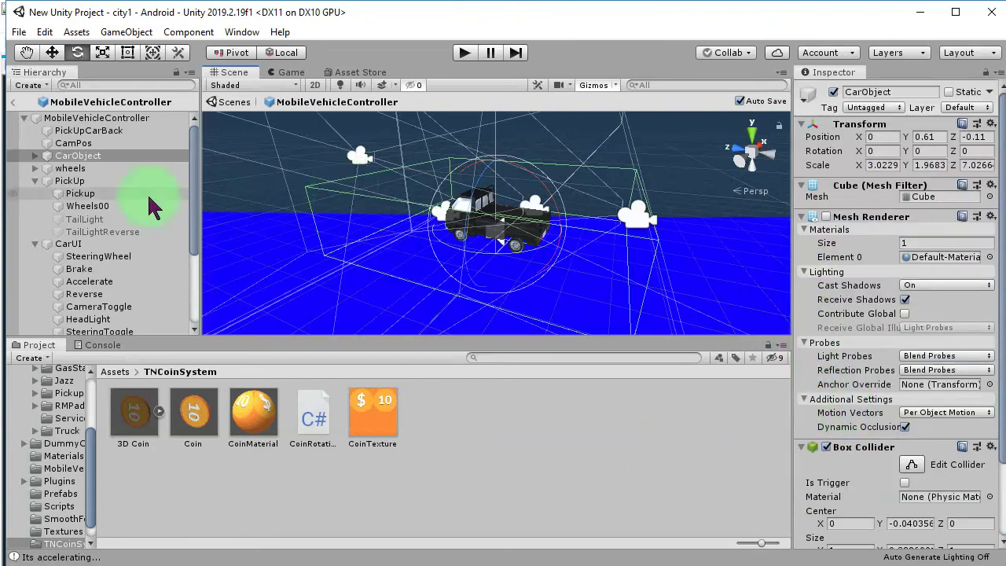
Select the MobileVehicleController root and review its components in the Inspector.
{"action": "left_click", "coordinate": [86, 120]}
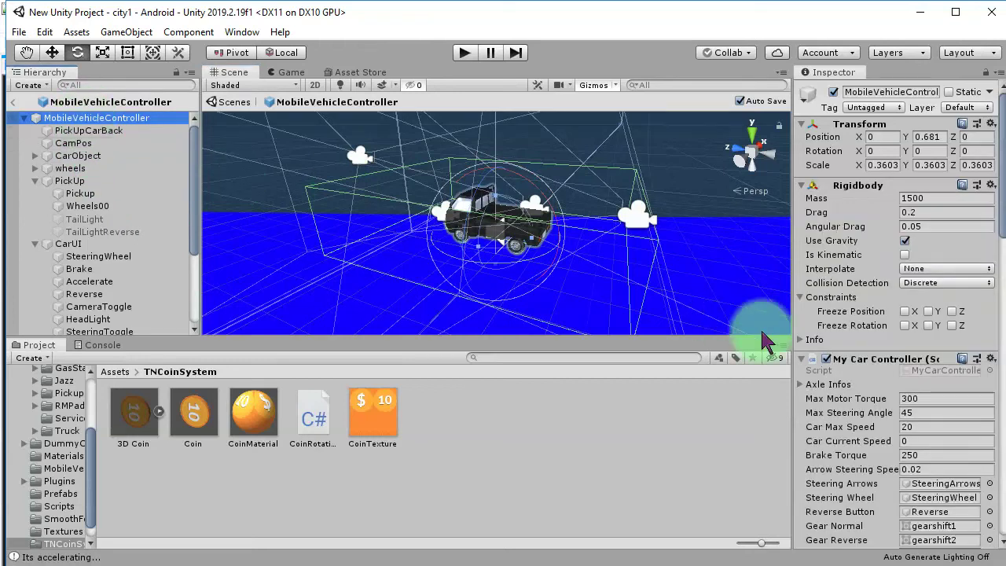
{"action": "scroll", "coordinate": [873, 438], "scroll_direction": "down", "scroll_amount": 10}
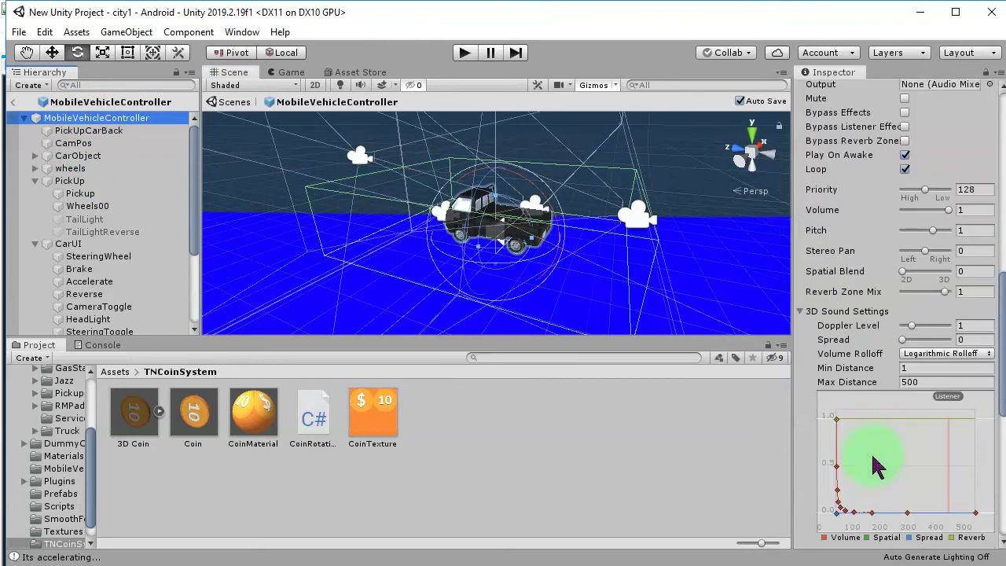
{"action": "scroll", "coordinate": [859, 376], "scroll_direction": "down", "scroll_amount": 10}
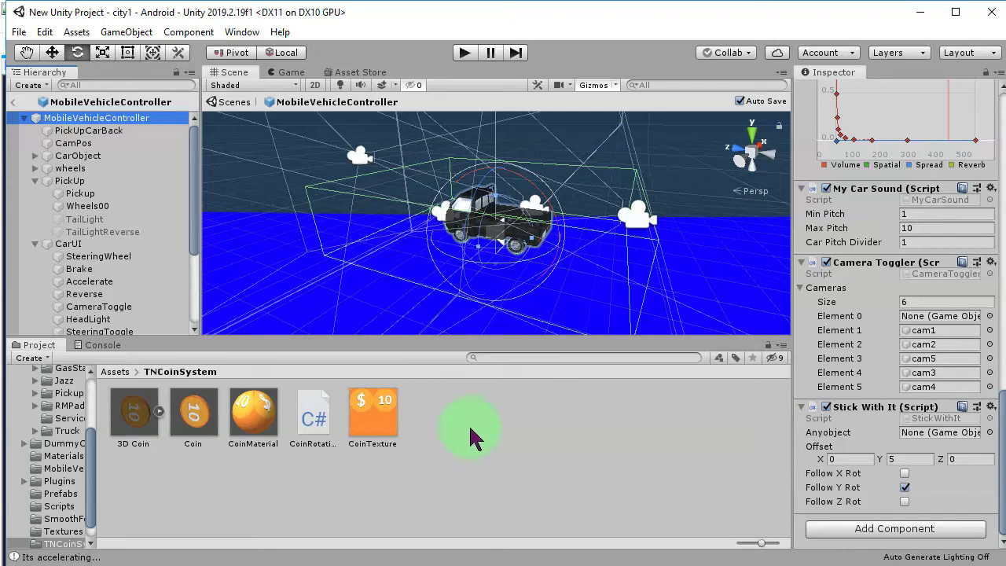
Create the TNCoinSystem C# script in its folder and attach it to MobileVehicleController.
{"action": "right_click", "coordinate": [447, 419]}
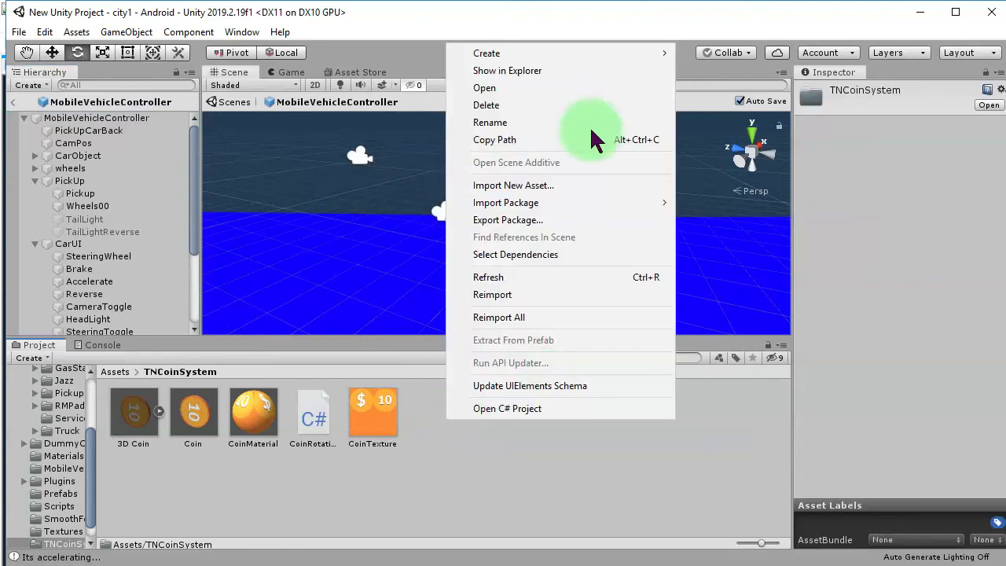
{"action": "mouse_move", "coordinate": [544, 55]}
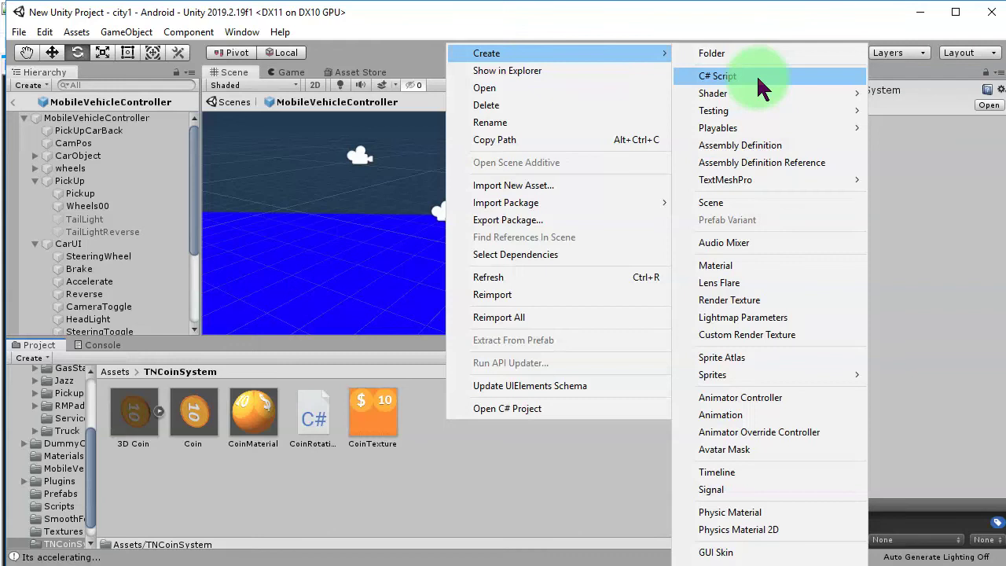
{"action": "left_click", "coordinate": [758, 77]}
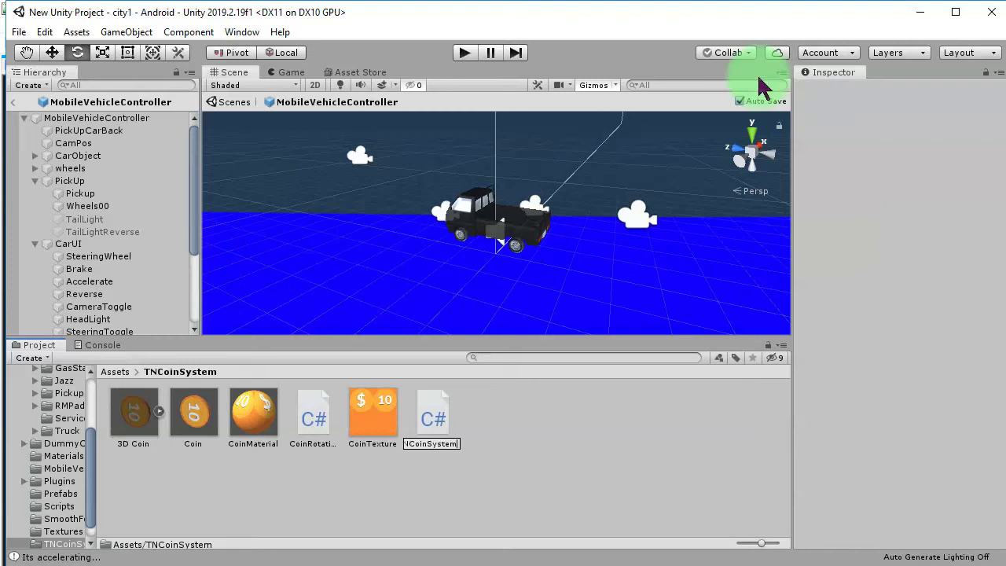
{"action": "key", "text": "Return"}
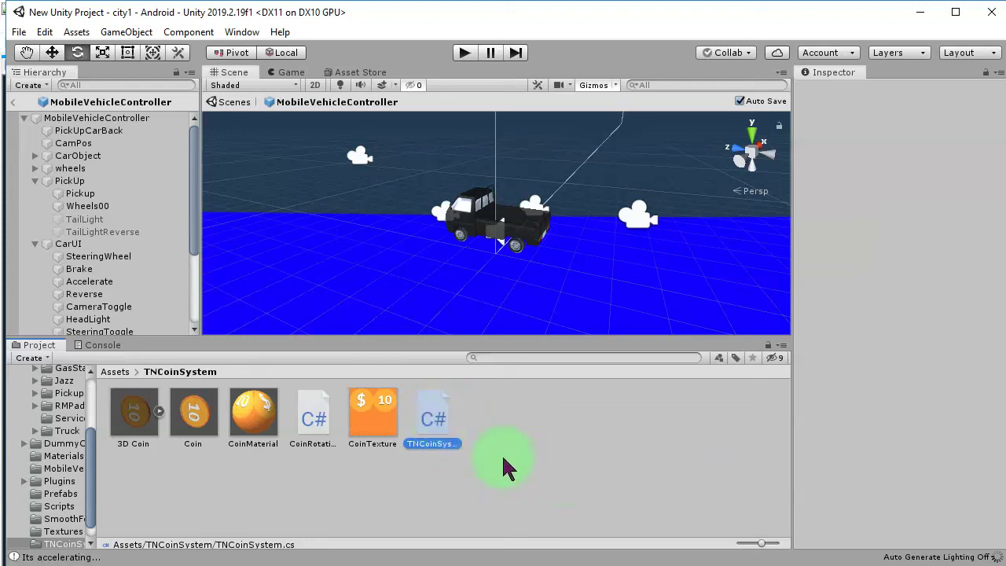
{"action": "left_click_drag", "start_coordinate": [425, 424], "coordinate": [76, 119]}
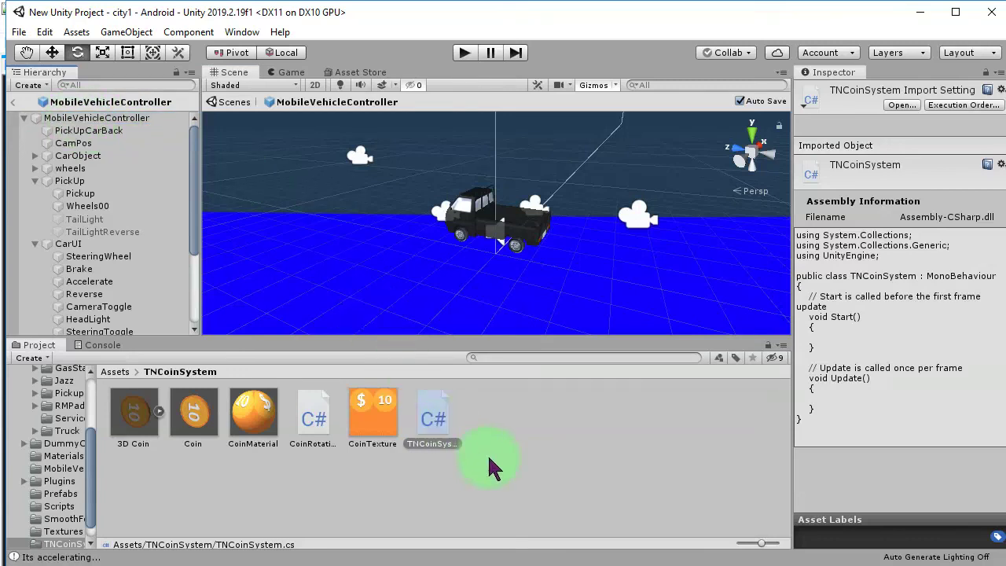
{"action": "left_click", "coordinate": [564, 475]}
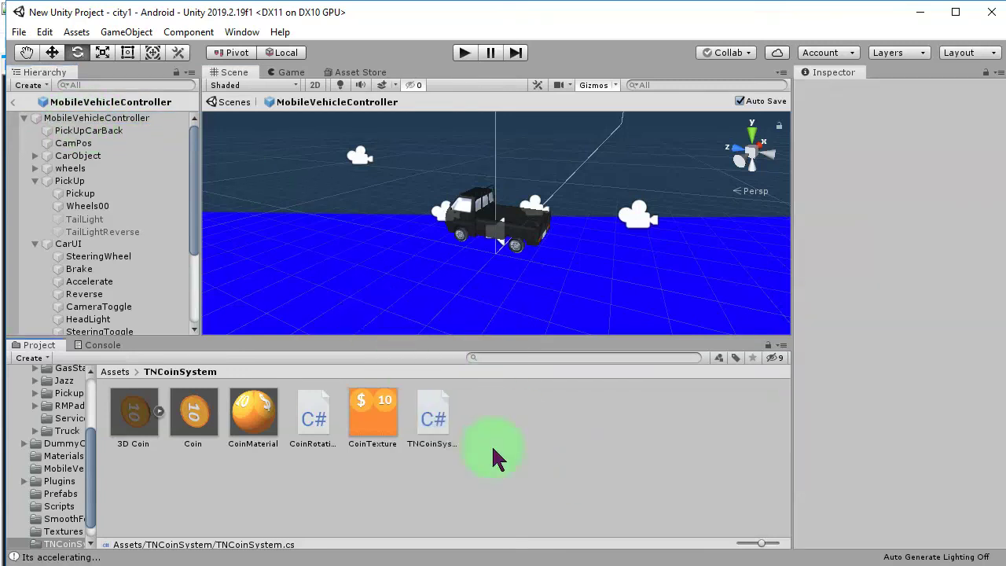
Open TNCoinSystem and start an OnTriggerEnter(Collider col) method below Update.
{"action": "left_click", "coordinate": [455, 435]}
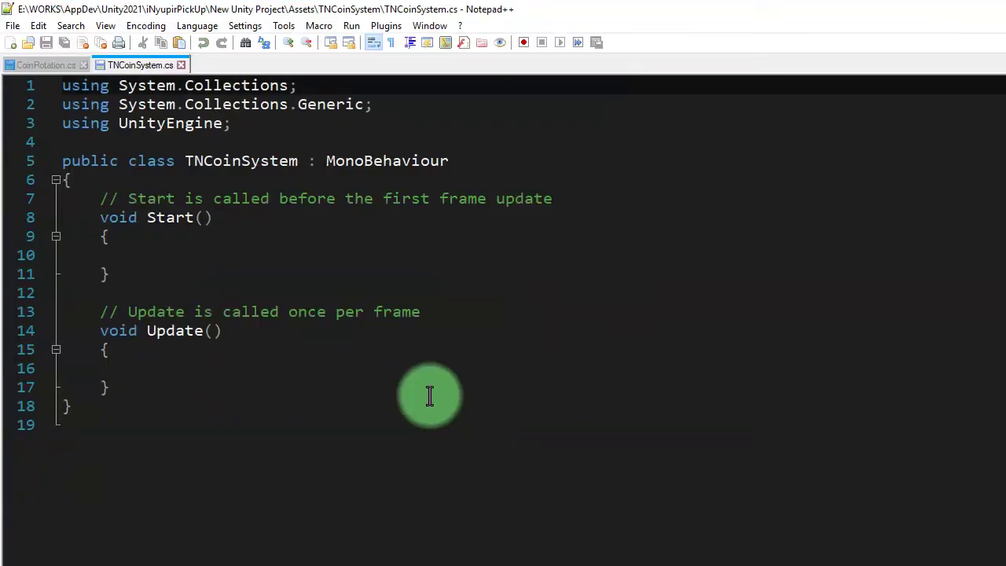
{"action": "left_click", "coordinate": [130, 386]}
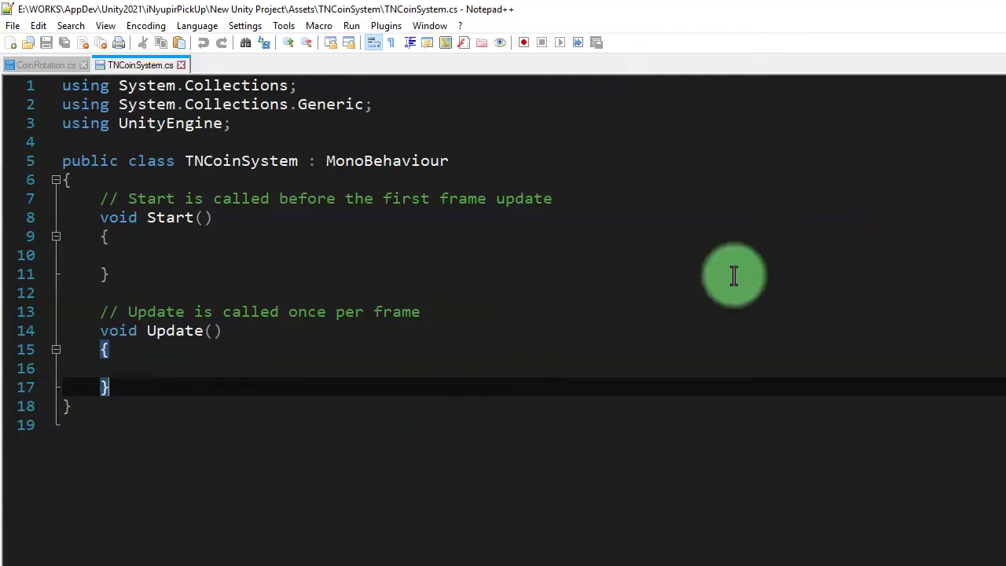
{"action": "key", "text": "Return"}
{"action": "key", "text": "Return"}
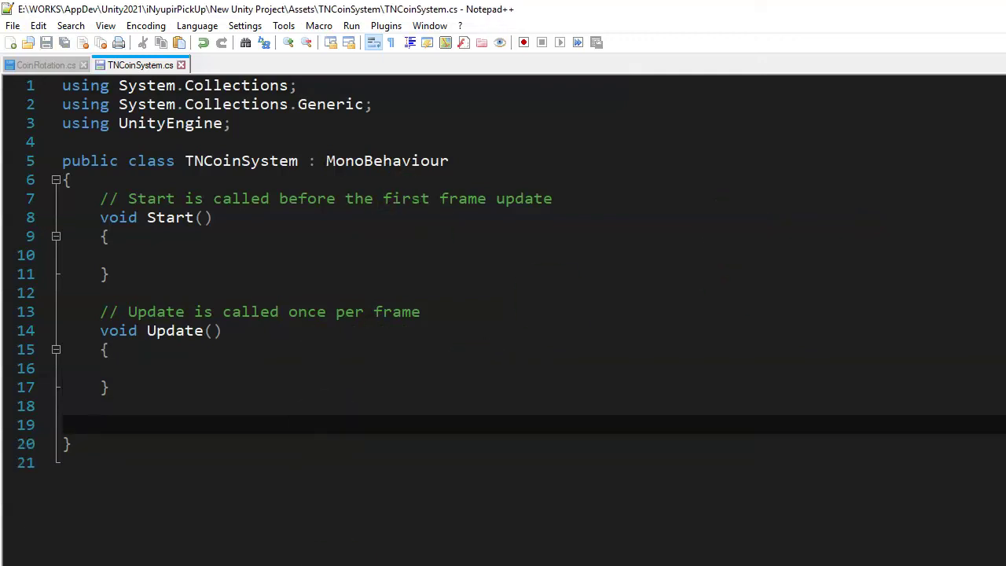
{"action": "key", "text": "ctrl+s"}
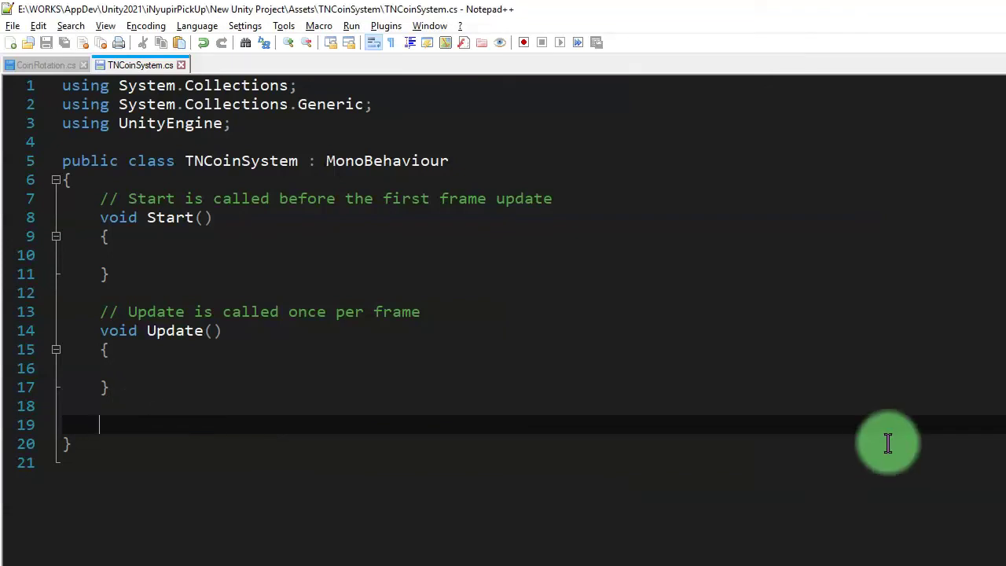
{"action": "type", "text": "void OnTriggerEnter(){"}
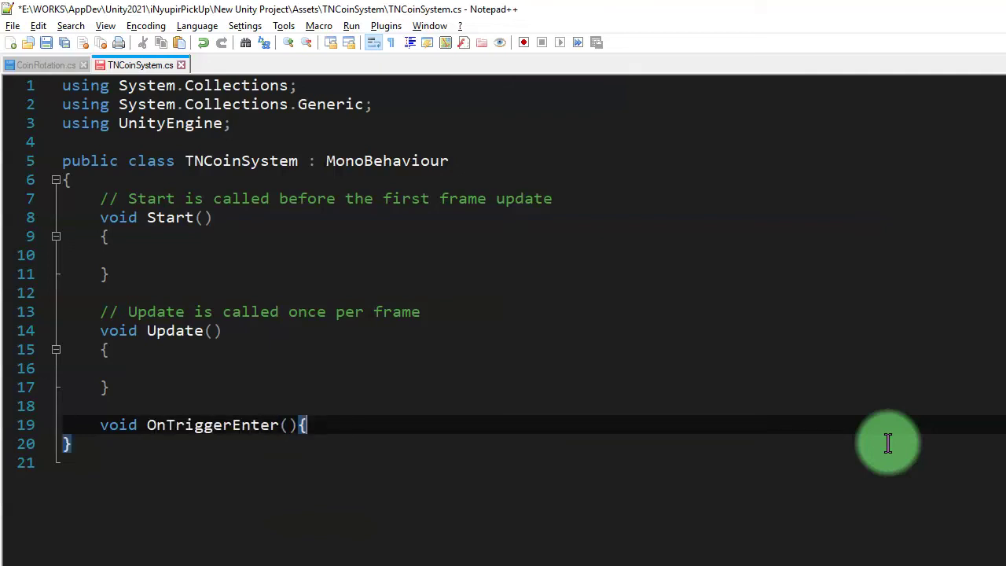
{"action": "key", "text": "Return"}
{"action": "key", "text": "Up"}
{"action": "key", "text": "End"}
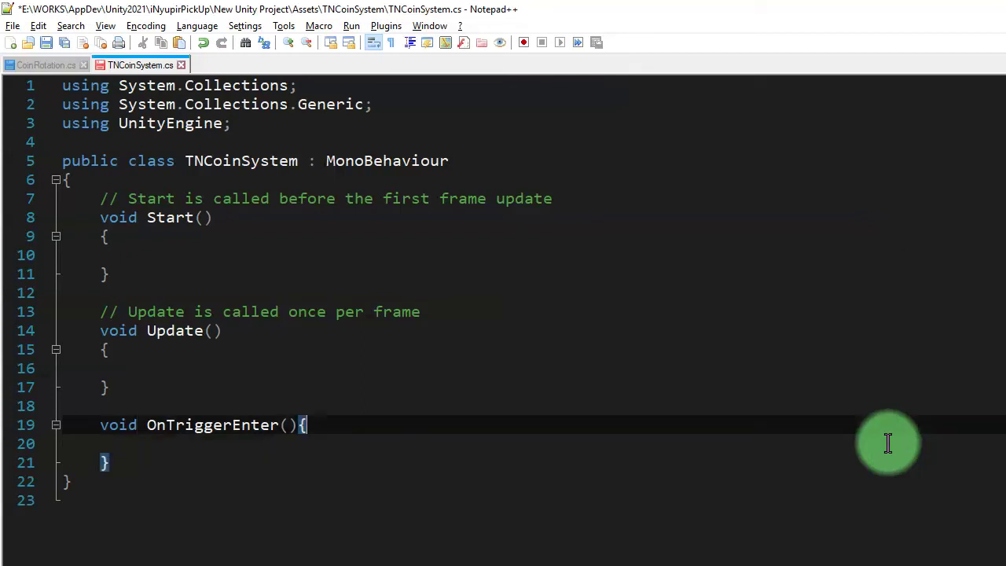
{"action": "type", "text": "Collider col"}
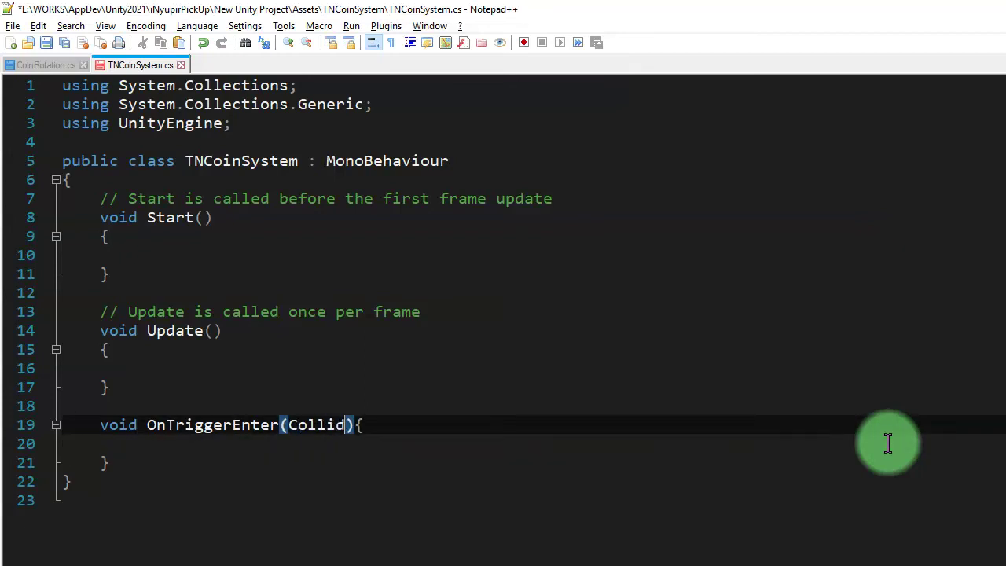
Add an 'if col.tag == "Coin"' check calling Destroy(col.gameObject), save, and return to Unity.
{"action": "key", "text": "Down"}
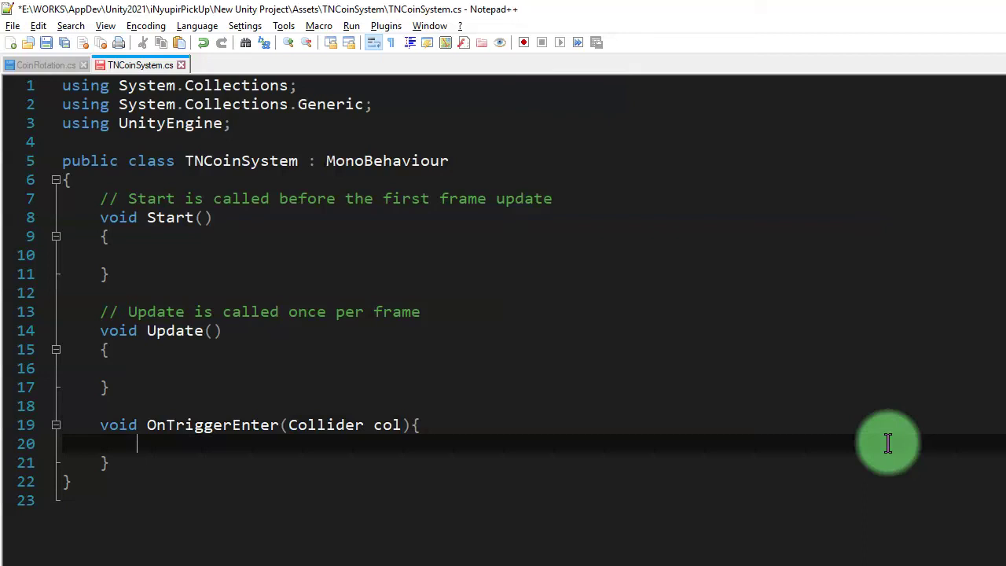
{"action": "type", "text": "if "}
{"action": "type", "text": "col.tag == \"Coin\"){"}
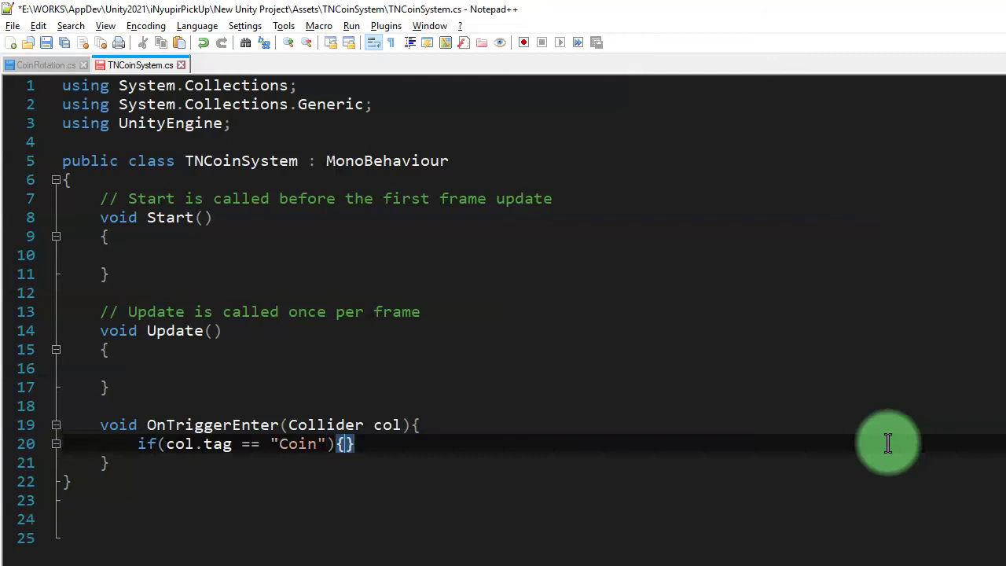
{"action": "key", "text": "Return"}
{"action": "key", "text": "ctrl+s"}
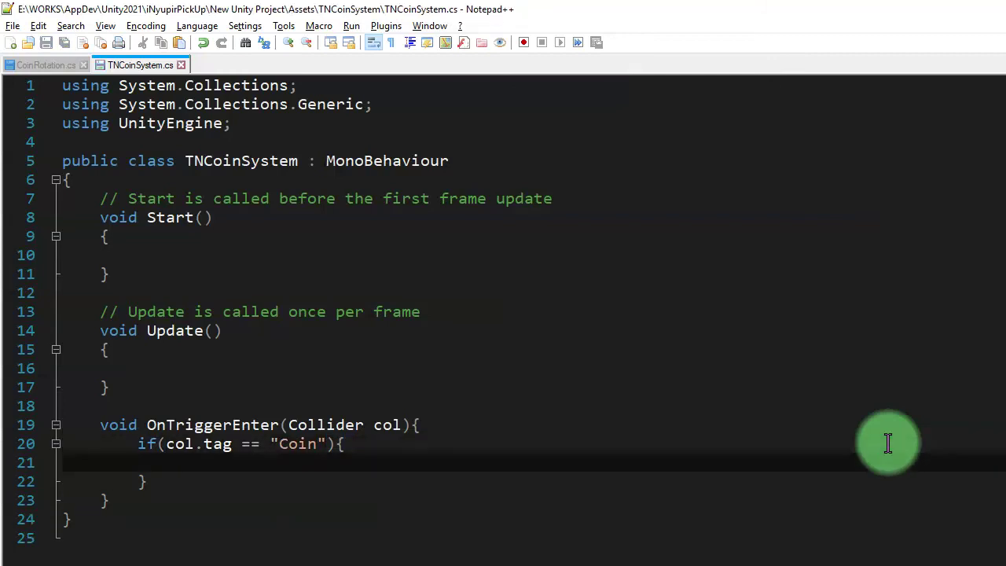
{"action": "type", "text": "Destroy"}
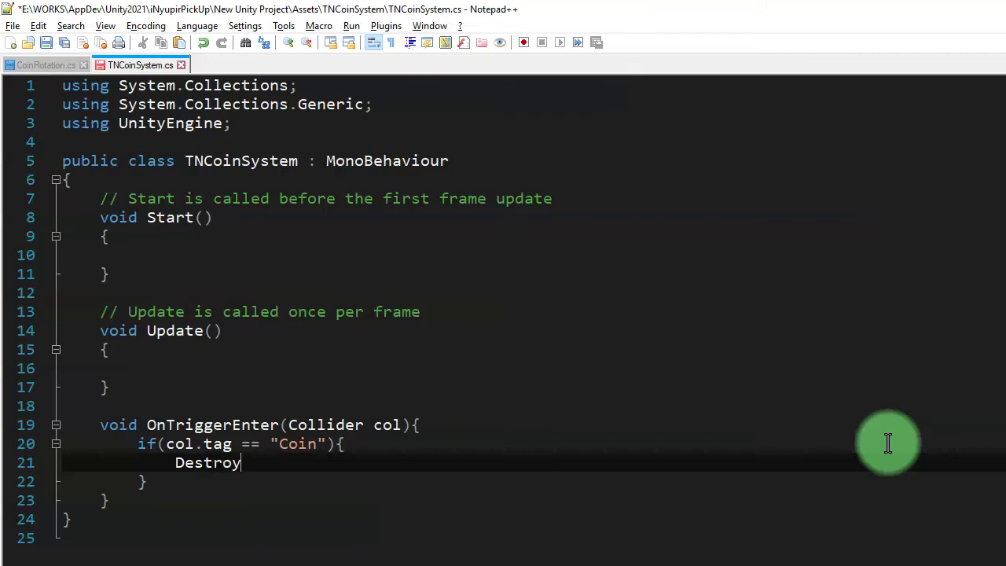
{"action": "type", "text": "(col.gameOb"}
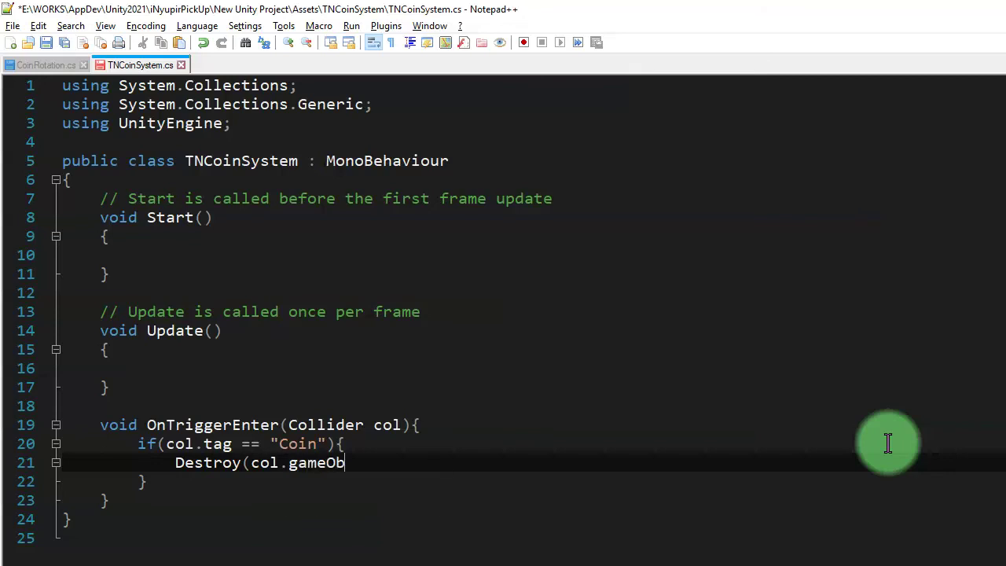
{"action": "type", "text": "ject);"}
{"action": "key", "text": "ctrl+s"}
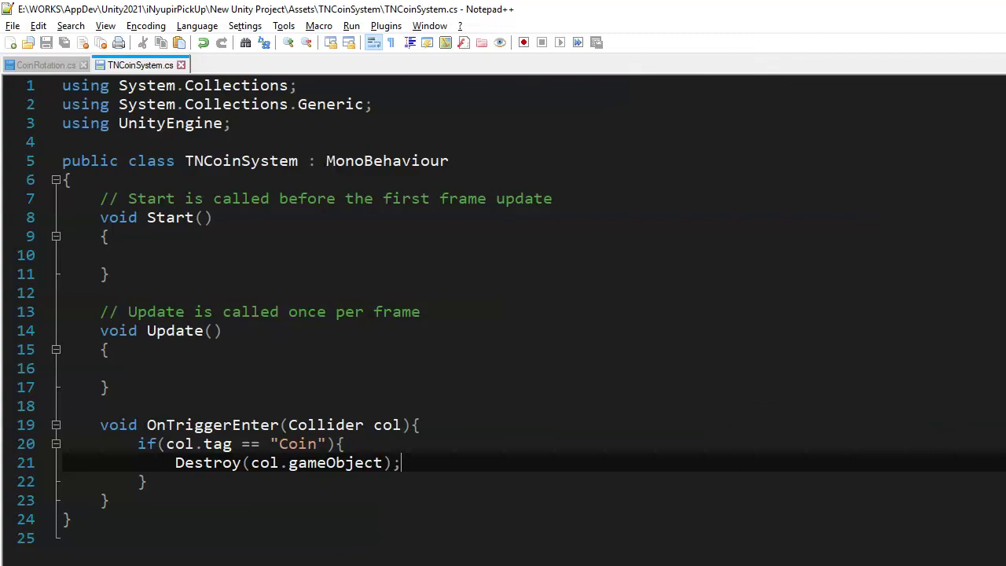
{"action": "key", "text": "alt+Tab"}
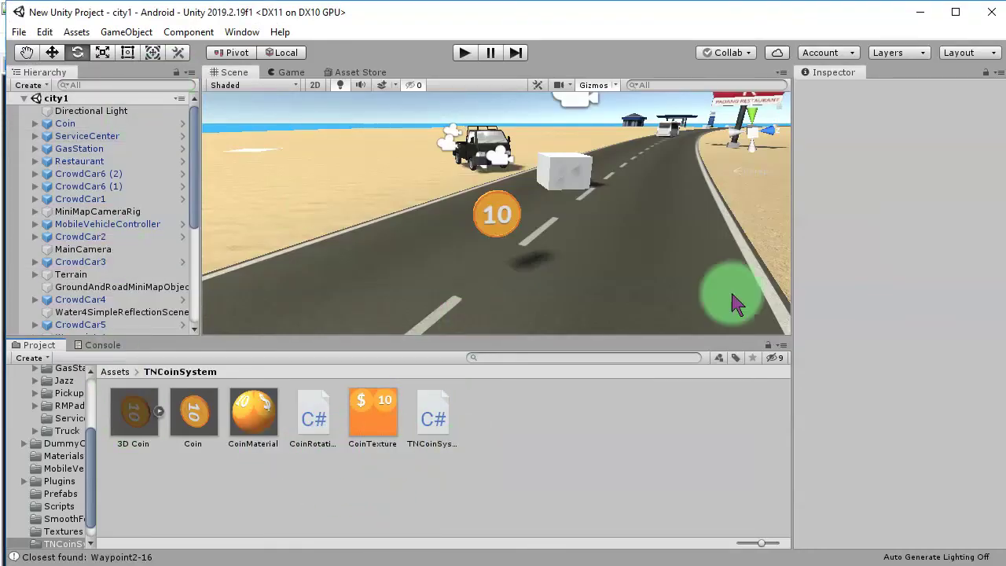
Play the city scene, cycle the truck cameras through driver and top-down views, then stop.
{"action": "left_click", "coordinate": [464, 54]}
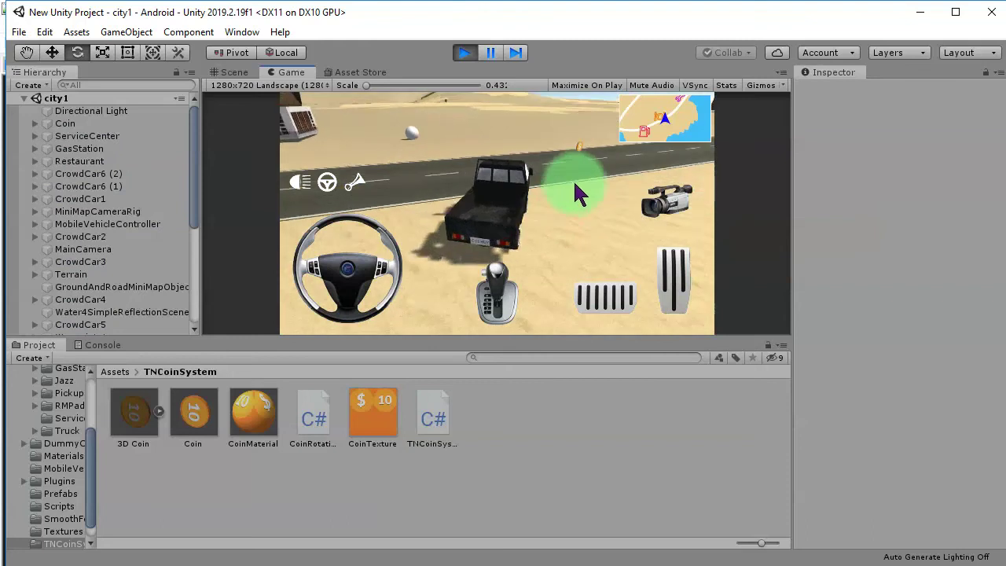
{"action": "left_click", "coordinate": [659, 206]}
{"action": "left_click", "coordinate": [659, 206]}
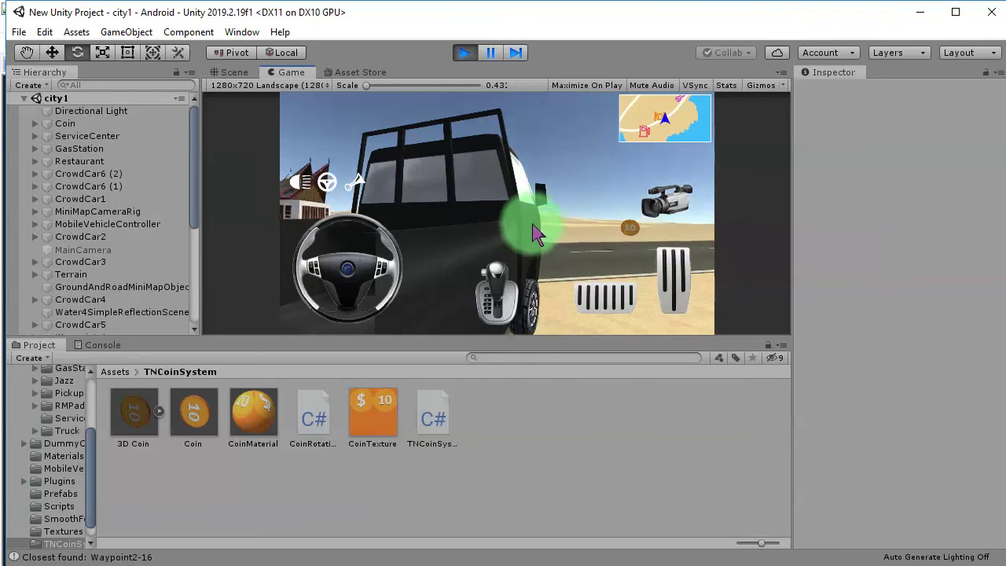
{"action": "left_click", "coordinate": [668, 211]}
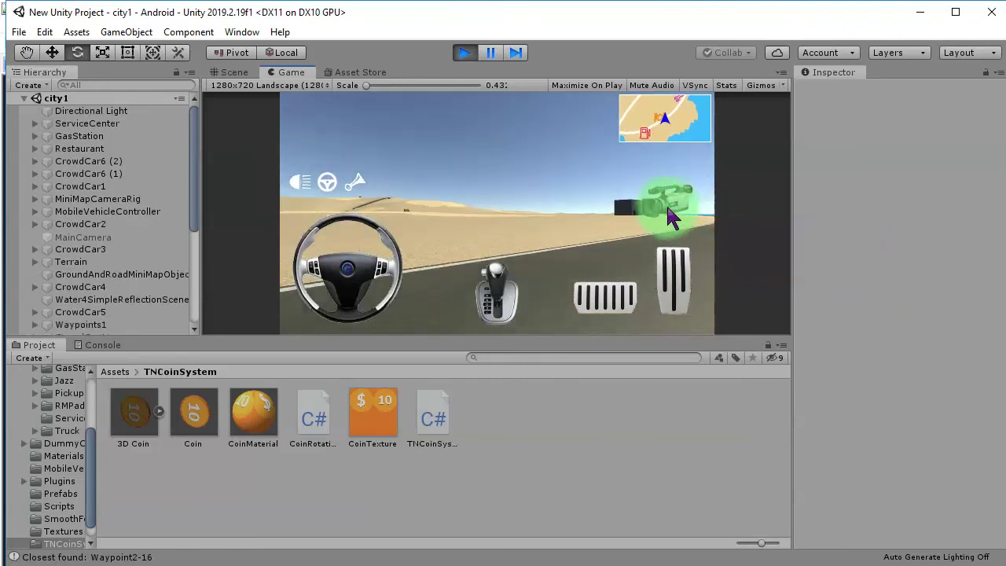
{"action": "left_click", "coordinate": [664, 205]}
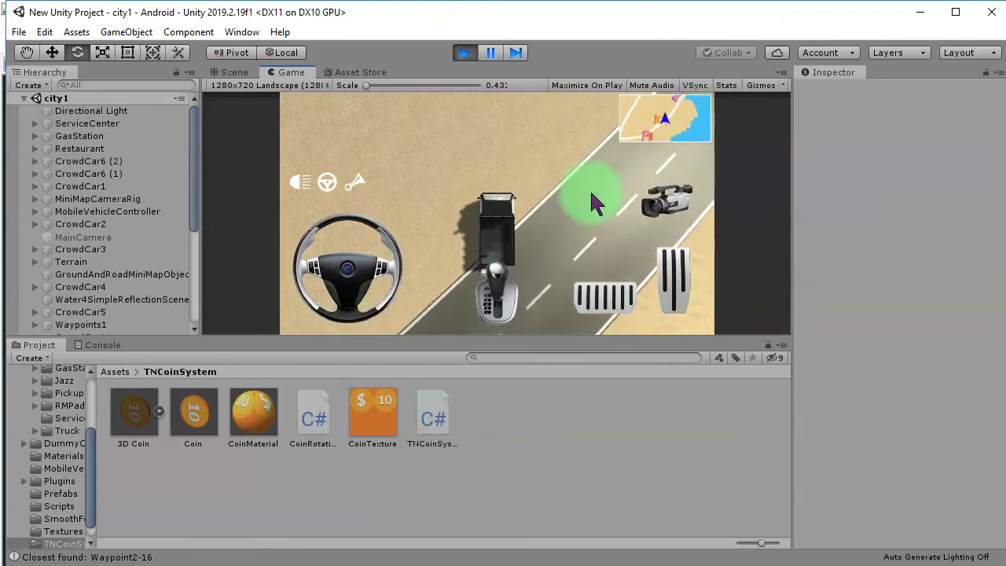
{"action": "left_click", "coordinate": [464, 53]}
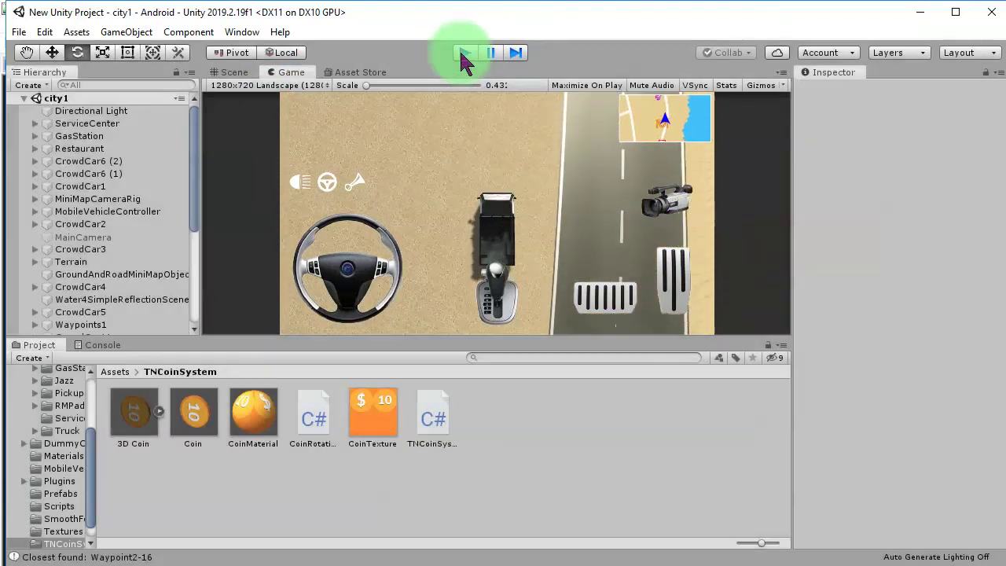
Replay the scene, cycle the cameras again, and swing the view to the truck's rear.
{"action": "left_click", "coordinate": [465, 53]}
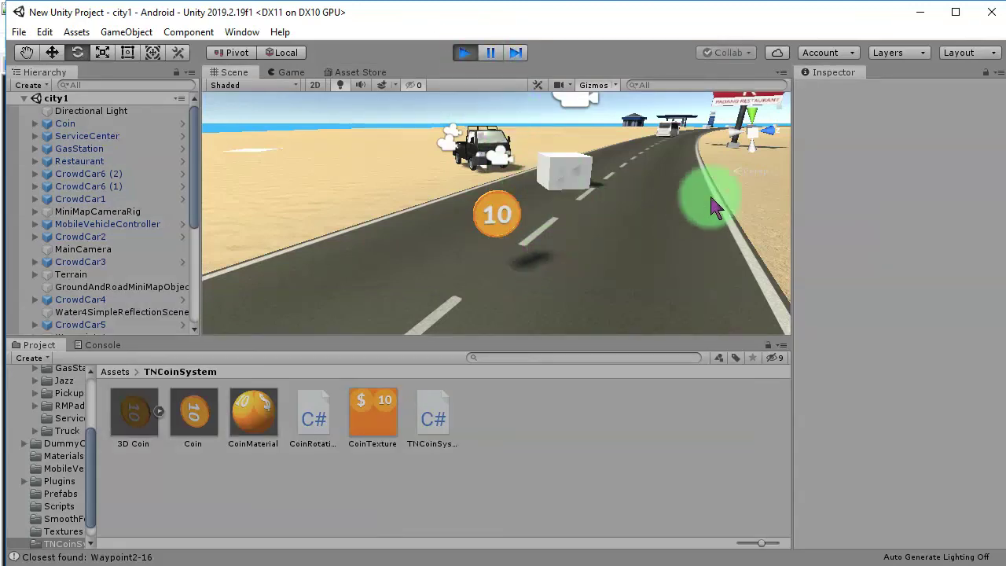
{"action": "left_click", "coordinate": [686, 201]}
{"action": "left_click", "coordinate": [685, 201]}
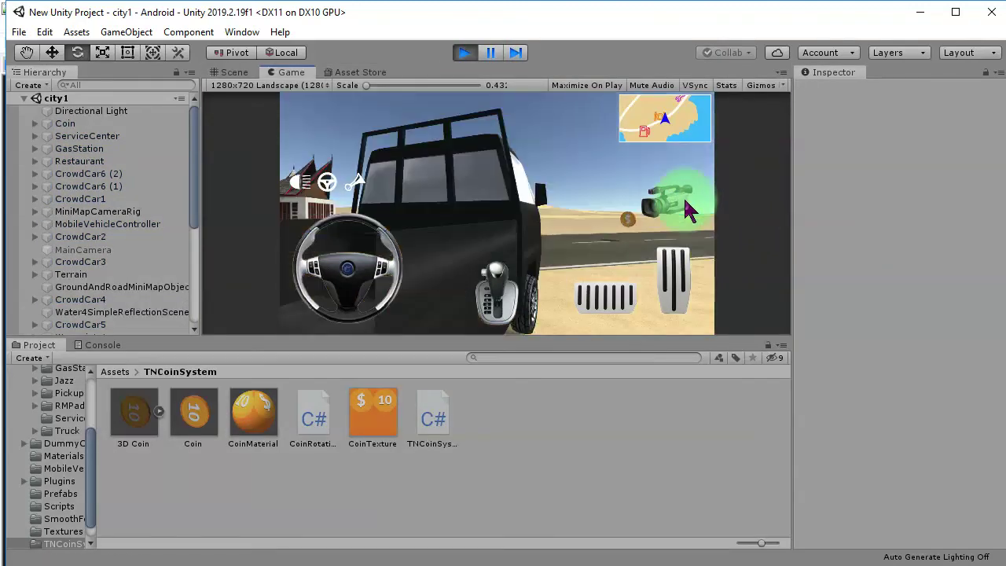
{"action": "left_click", "coordinate": [685, 201]}
{"action": "left_click", "coordinate": [686, 201]}
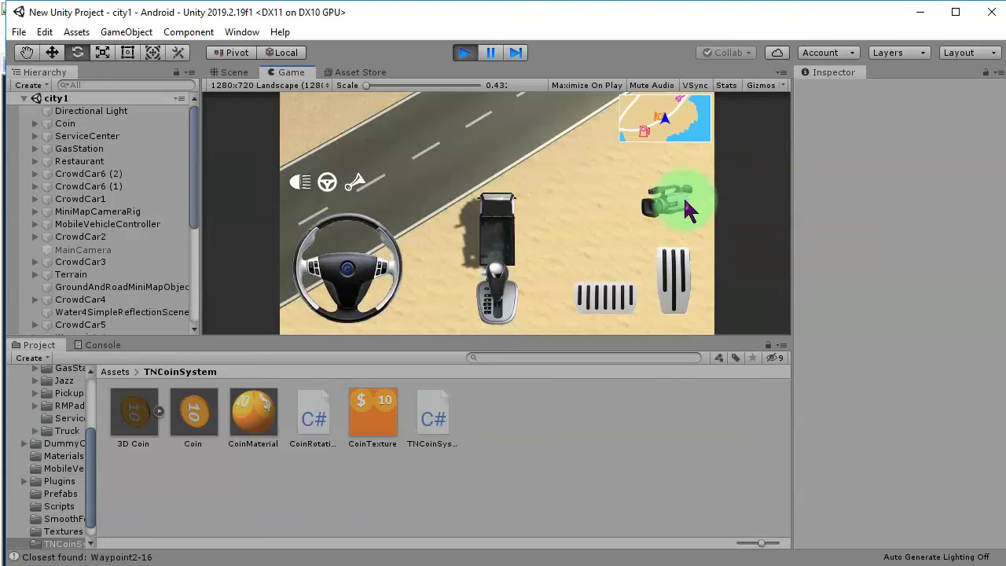
{"action": "left_click", "coordinate": [659, 206]}
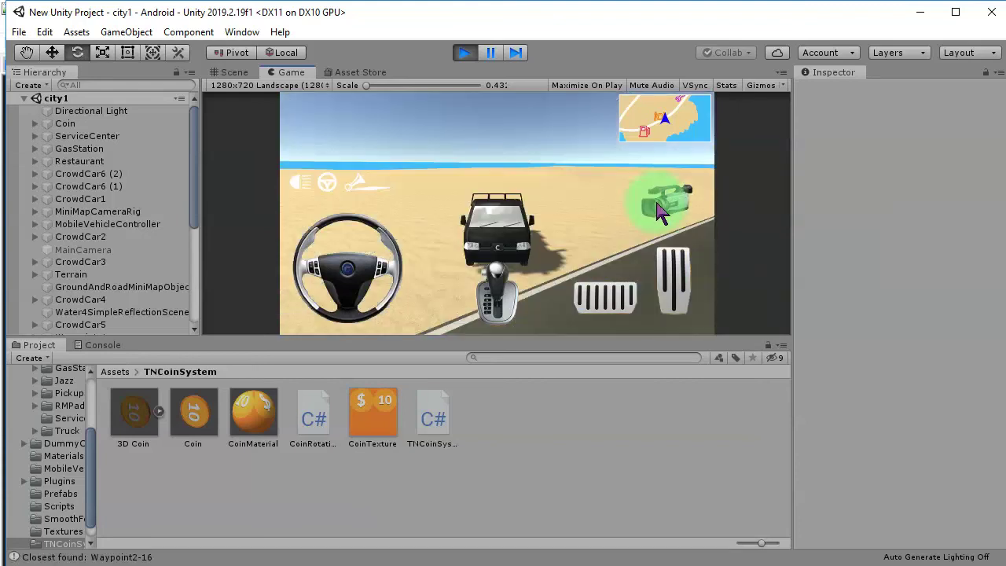
{"action": "left_click", "coordinate": [659, 206]}
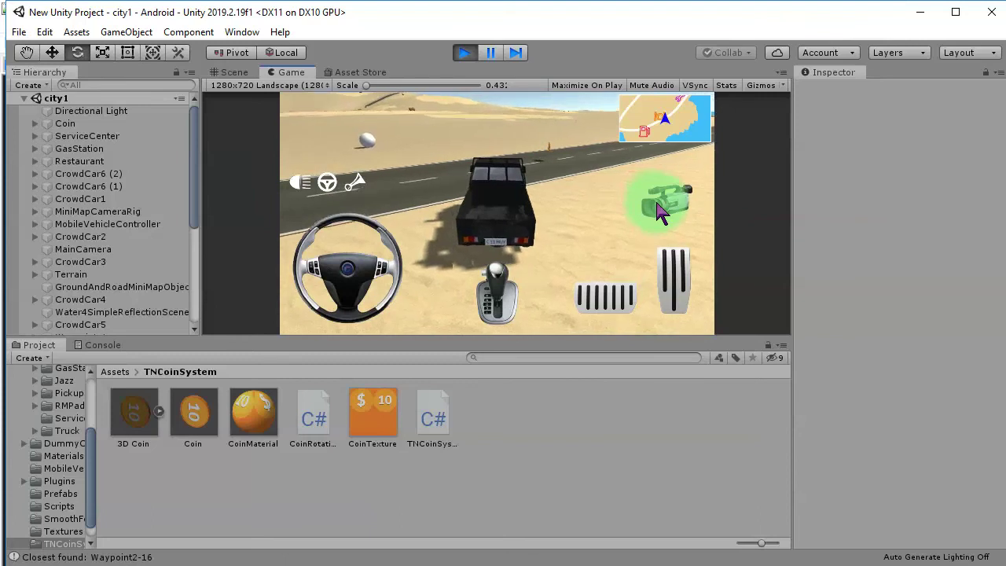
{"action": "left_click", "coordinate": [659, 206]}
{"action": "left_click", "coordinate": [659, 206]}
{"action": "left_click_drag", "start_coordinate": [658, 206], "coordinate": [549, 187]}
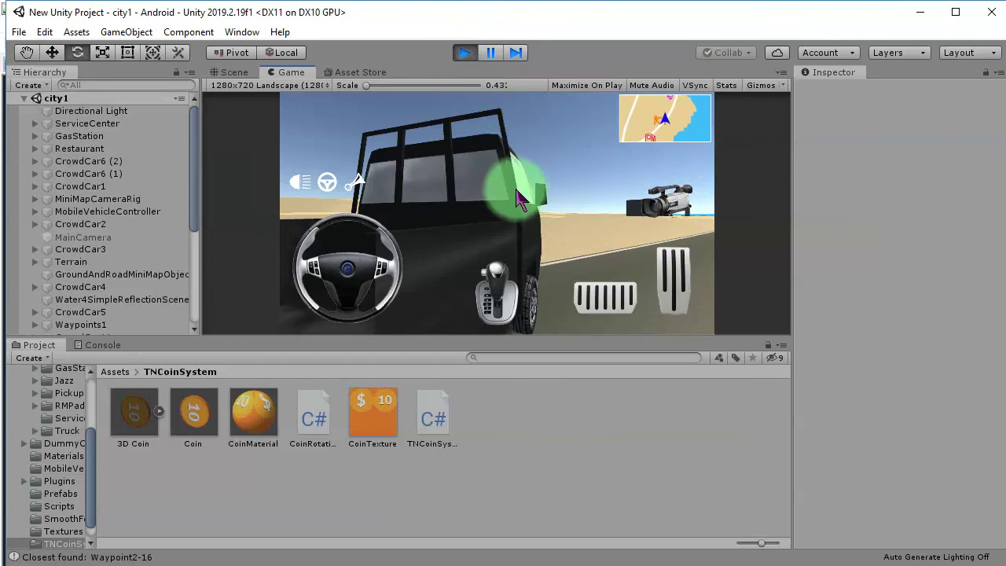
Stop play mode, orbit the Scene view toward the roadside coin, and start the game again.
{"action": "left_click", "coordinate": [464, 52]}
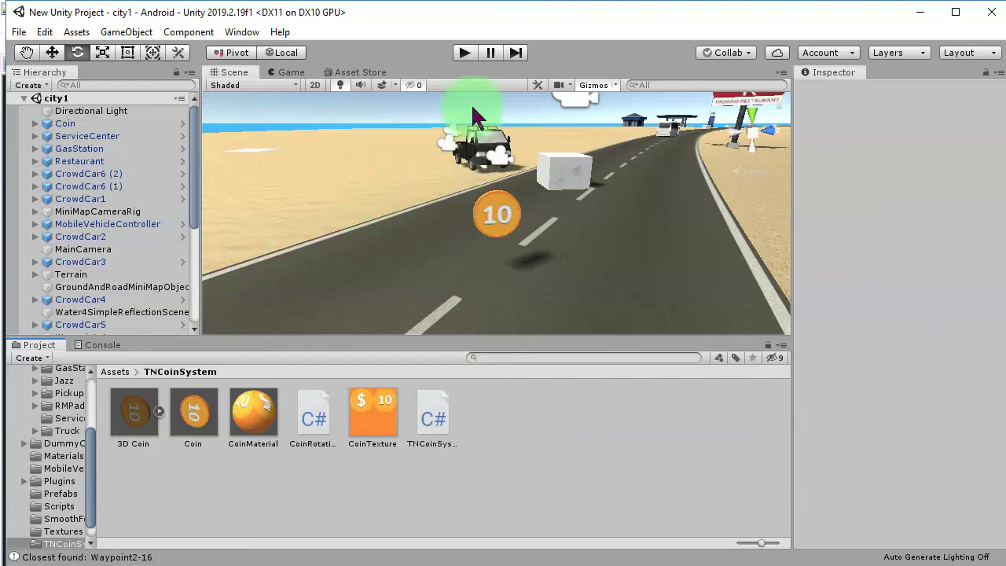
{"action": "right_click_drag", "start_coordinate": [447, 234], "coordinate": [416, 208]}
{"action": "left_click", "coordinate": [464, 52]}
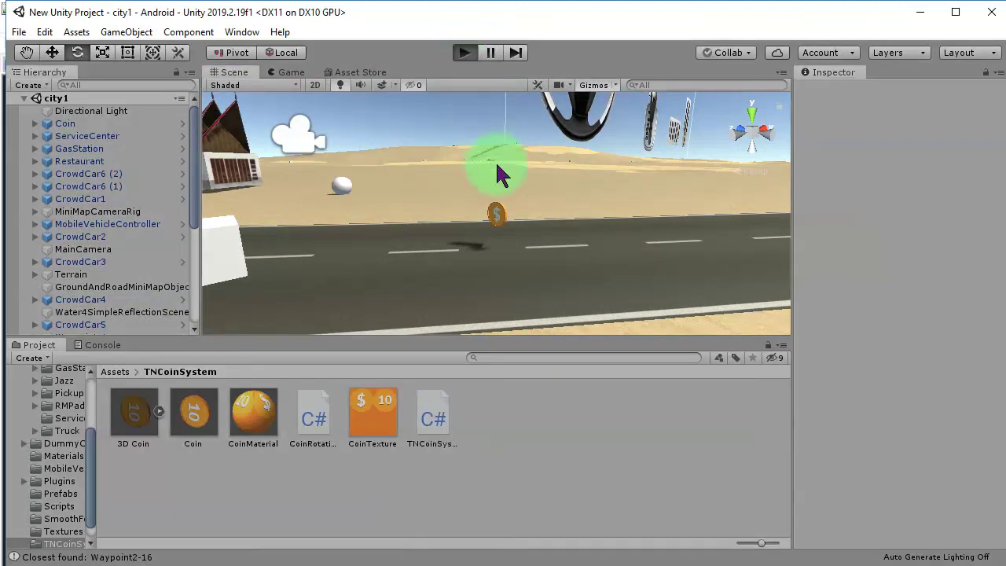